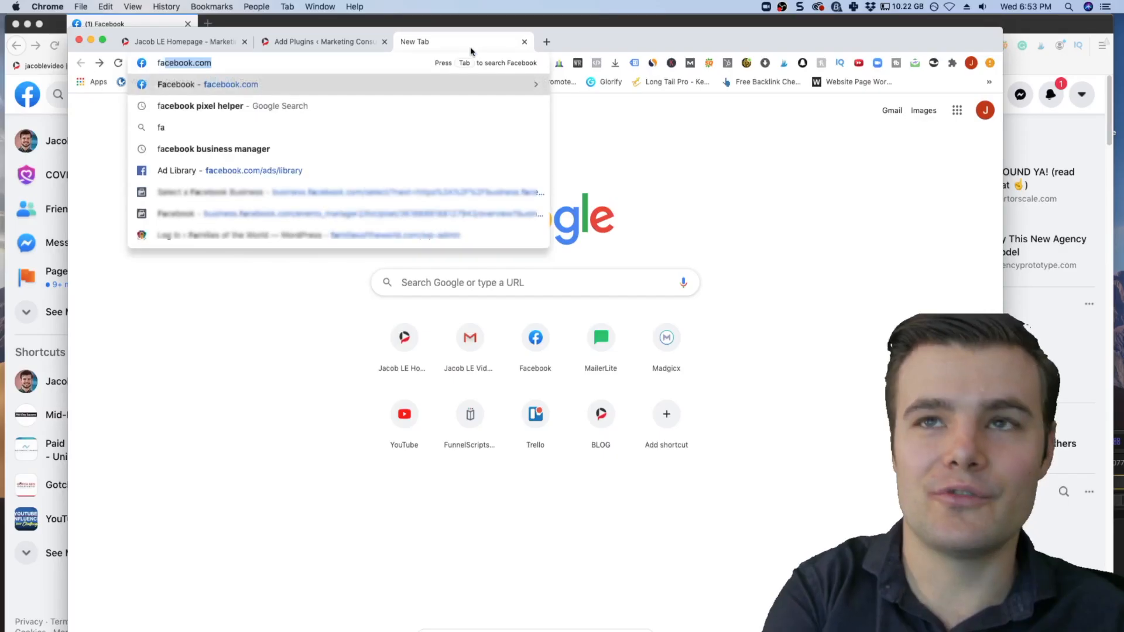
Step: Search Google for "facebook pixel helper" and open the extension's Chrome Web Store page
{"action": "type", "text": "cebook"}
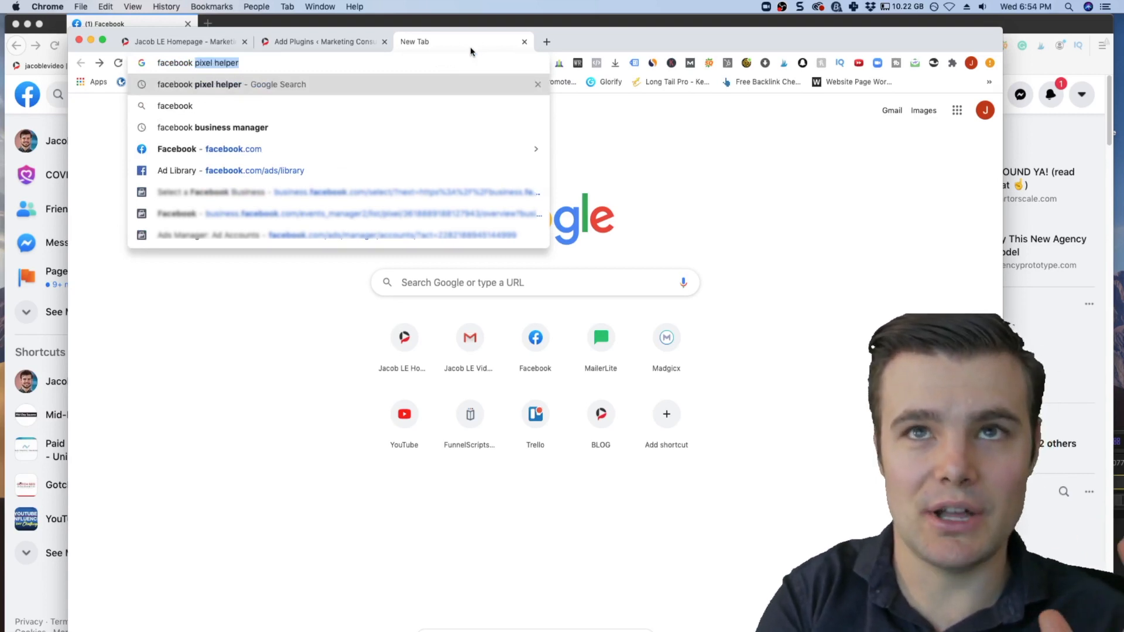
{"action": "key", "text": "Return"}
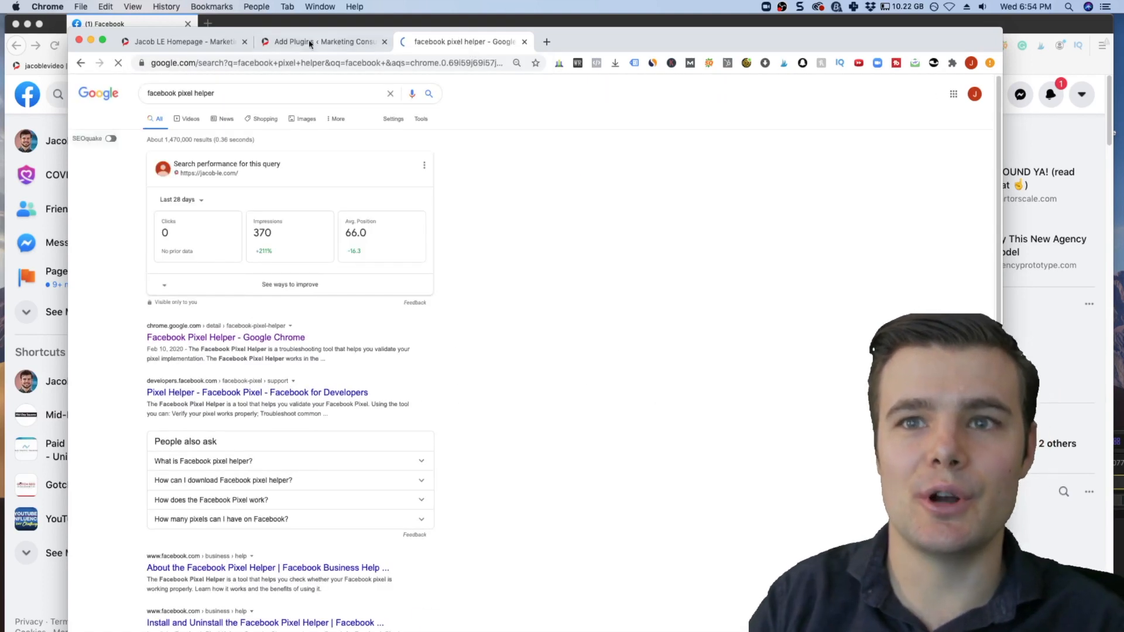
{"action": "left_click", "coordinate": [249, 338]}
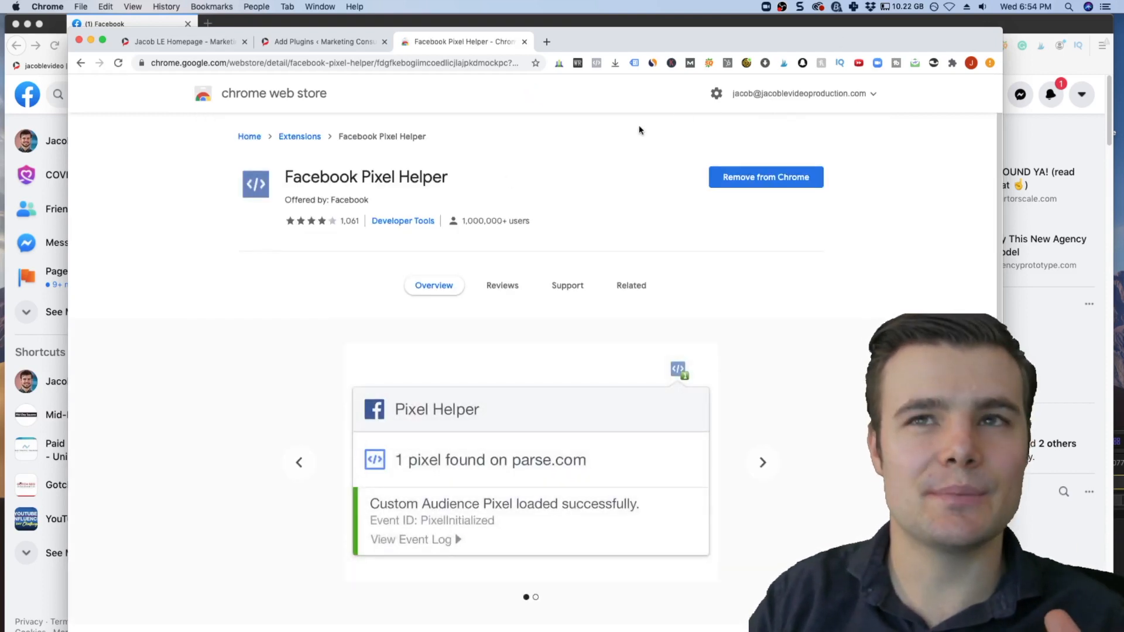
Step: Check the jacob-le.com homepage for installed pixels with the Facebook Pixel Helper extension
{"action": "left_click", "coordinate": [207, 39]}
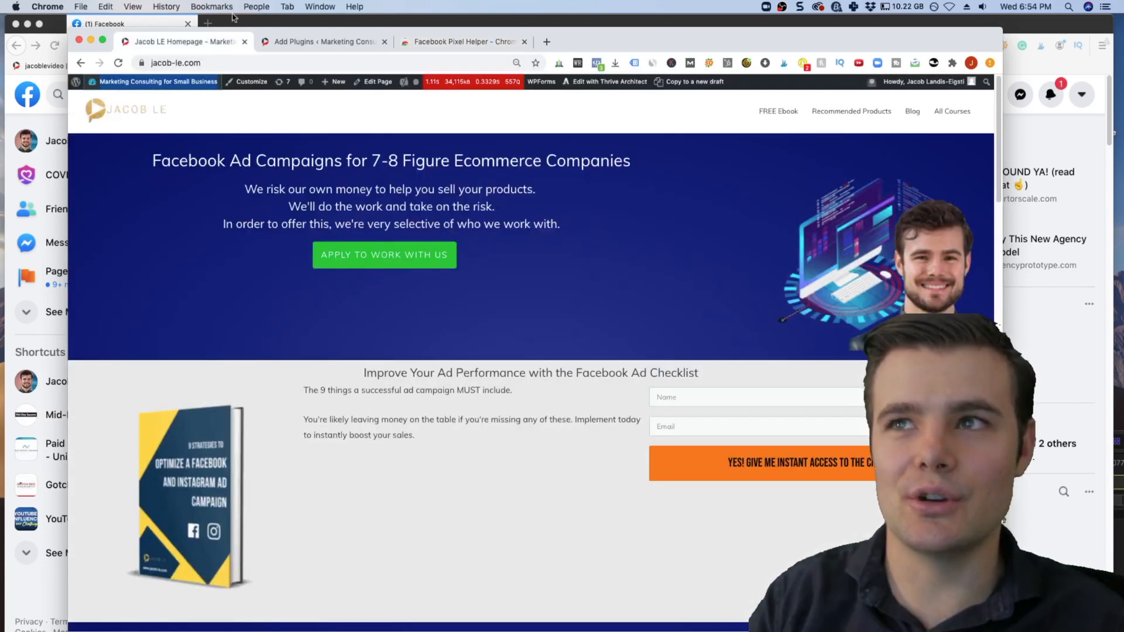
{"action": "left_click", "coordinate": [597, 62]}
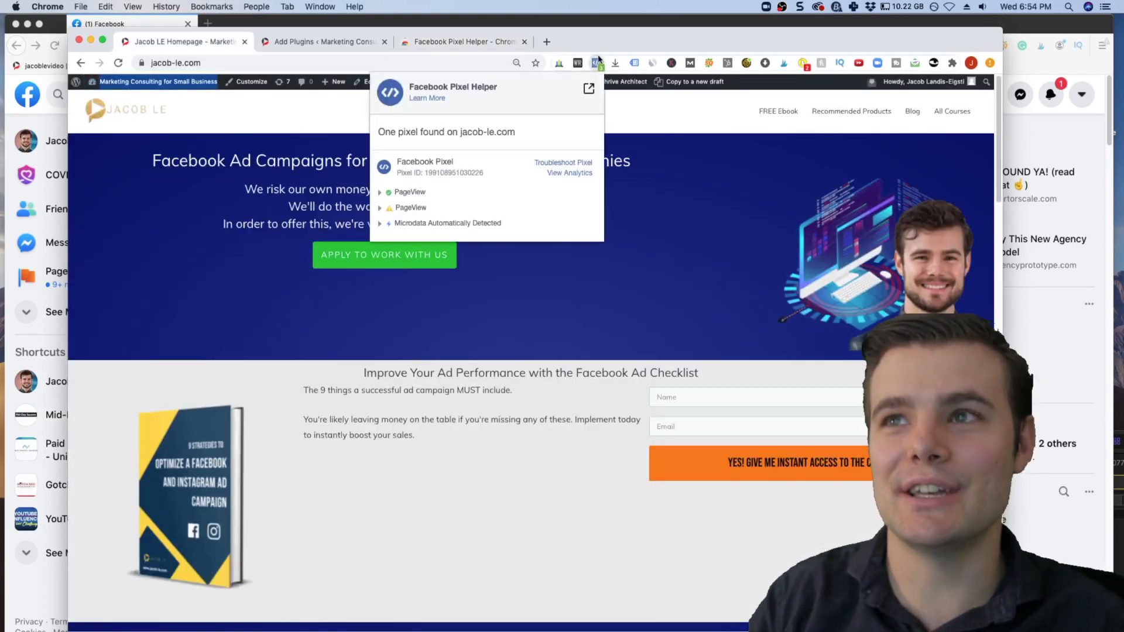
{"action": "left_click", "coordinate": [597, 61]}
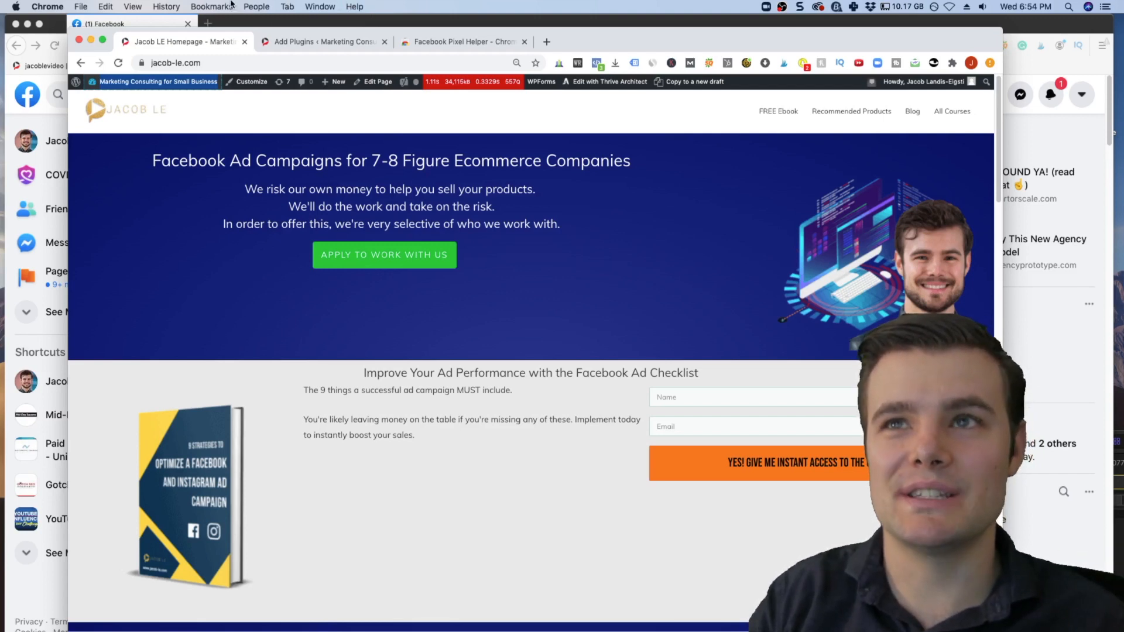
Step: Switch to Firefox and open a new tab
{"action": "left_click", "coordinate": [207, 23]}
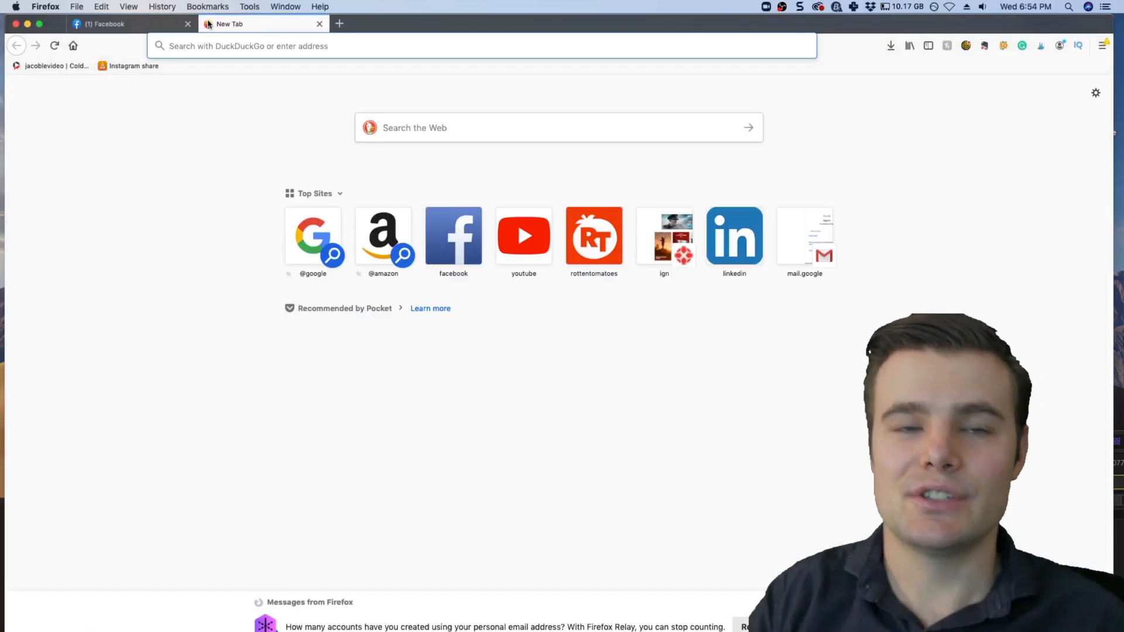
{"action": "type", "text": "busin"}
{"action": "key", "text": "BackSpace"}
{"action": "key", "text": "BackSpace"}
{"action": "key", "text": "BackSpace"}
{"action": "key", "text": "BackSpace"}
{"action": "key", "text": "BackSpace"}
{"action": "key", "text": "BackSpace"}
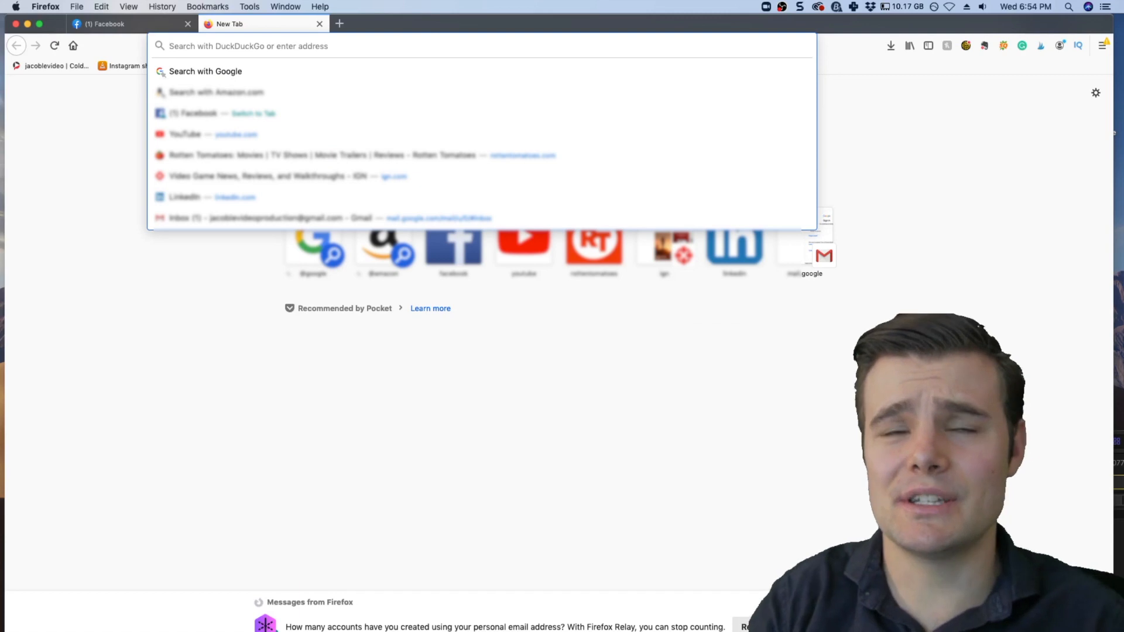
Step: Search for "facebook business manager" and open Business Manager's business selection page
{"action": "type", "text": "facebook"}
{"action": "key", "text": "Delete"}
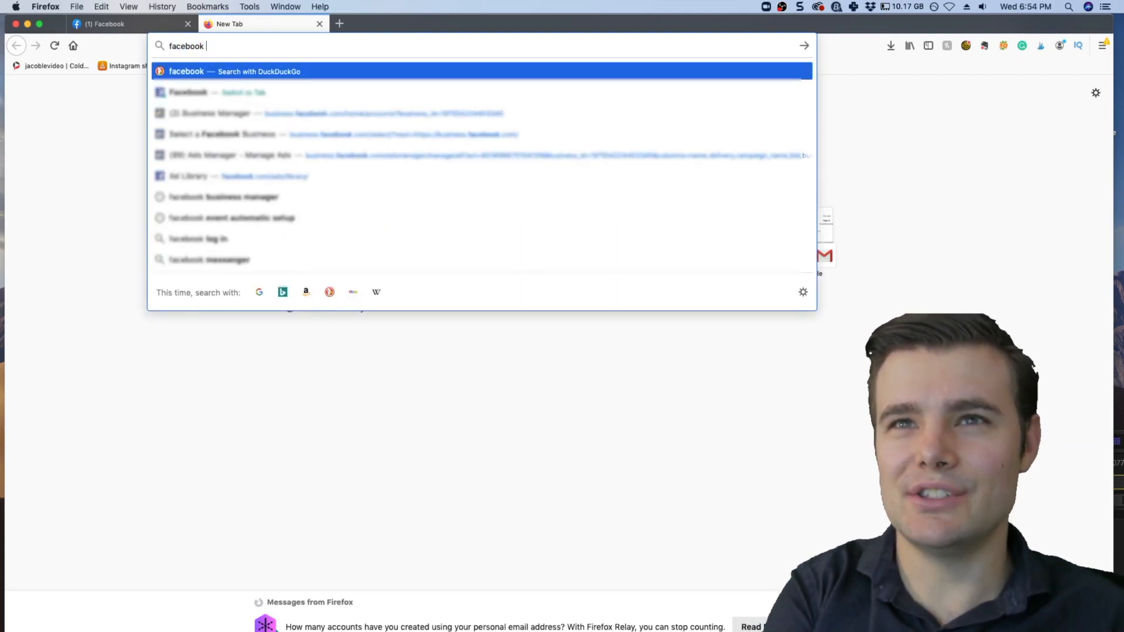
{"action": "type", "text": "business managert"}
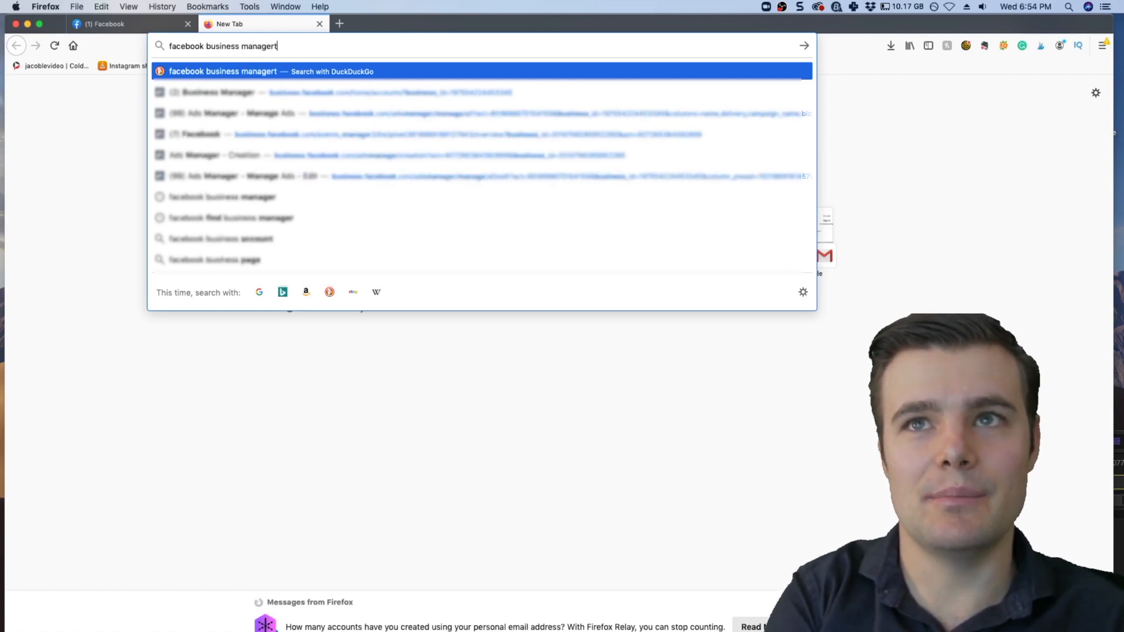
{"action": "key", "text": "BackSpace"}
{"action": "key", "text": "Return"}
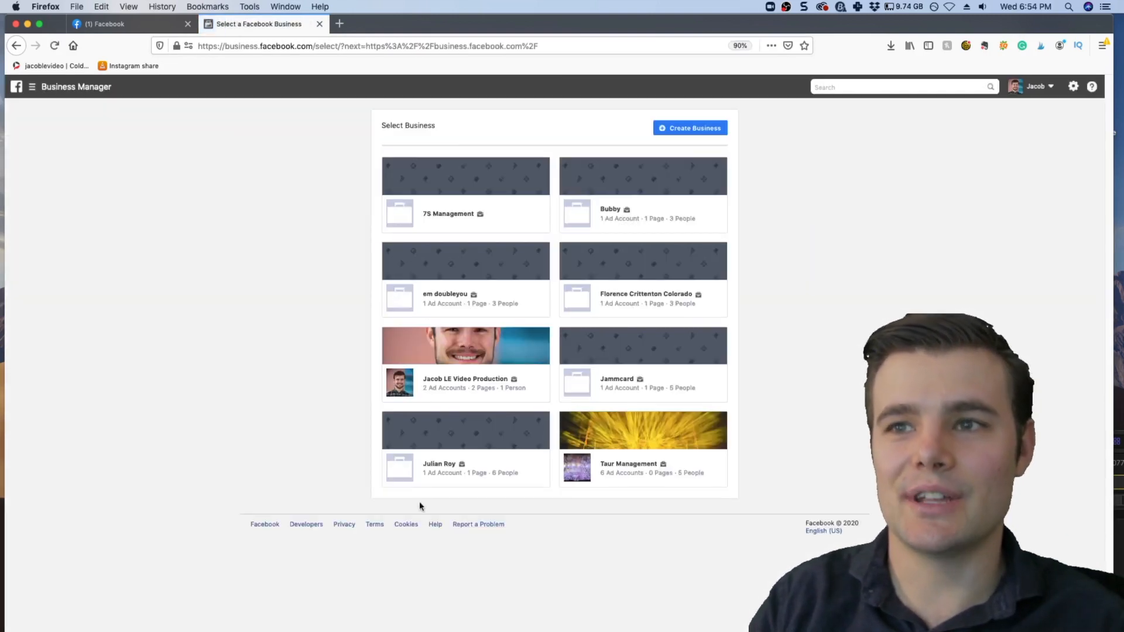
Step: Return to the Facebook home page and open Ads Manager from there
{"action": "left_click", "coordinate": [124, 23]}
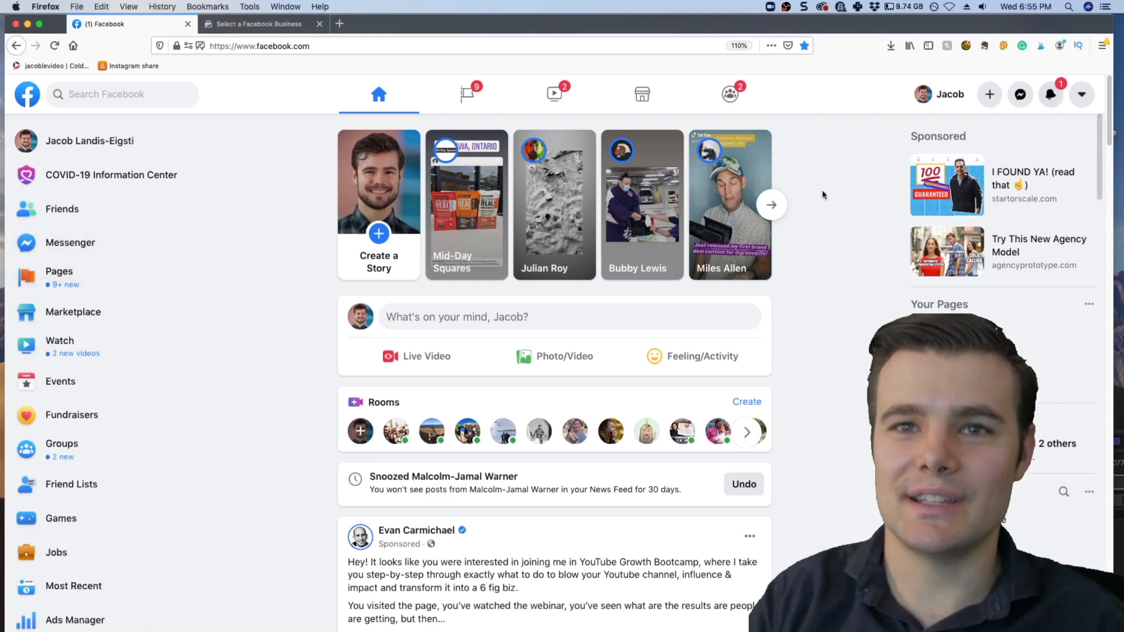
{"action": "scroll", "coordinate": [131, 383], "scroll_direction": "down", "scroll_amount": 3}
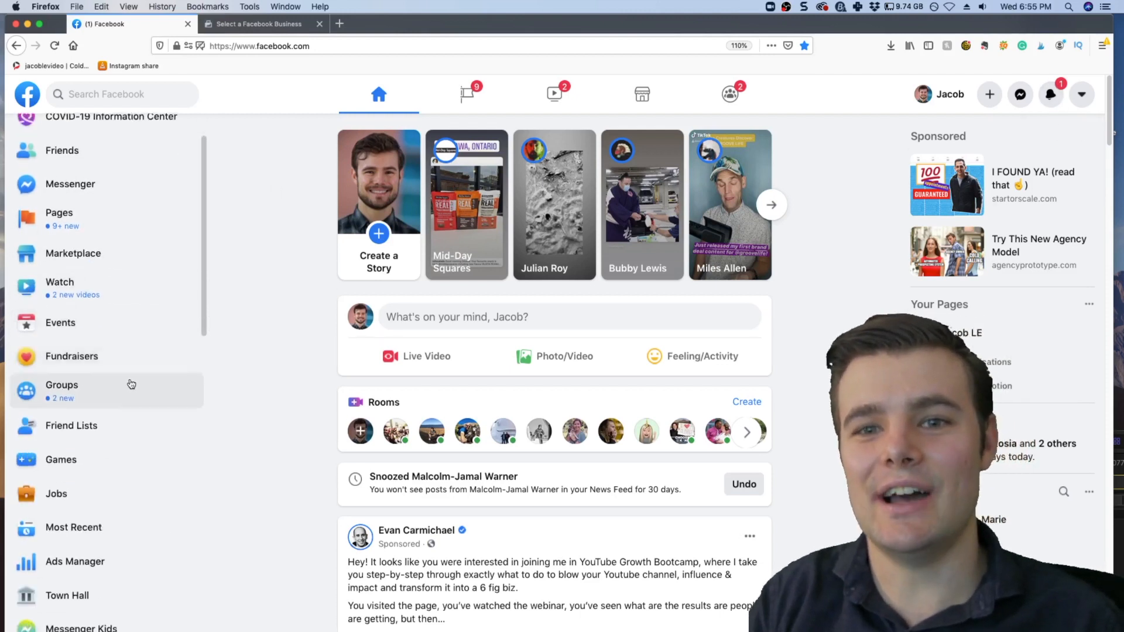
{"action": "left_click", "coordinate": [136, 549]}
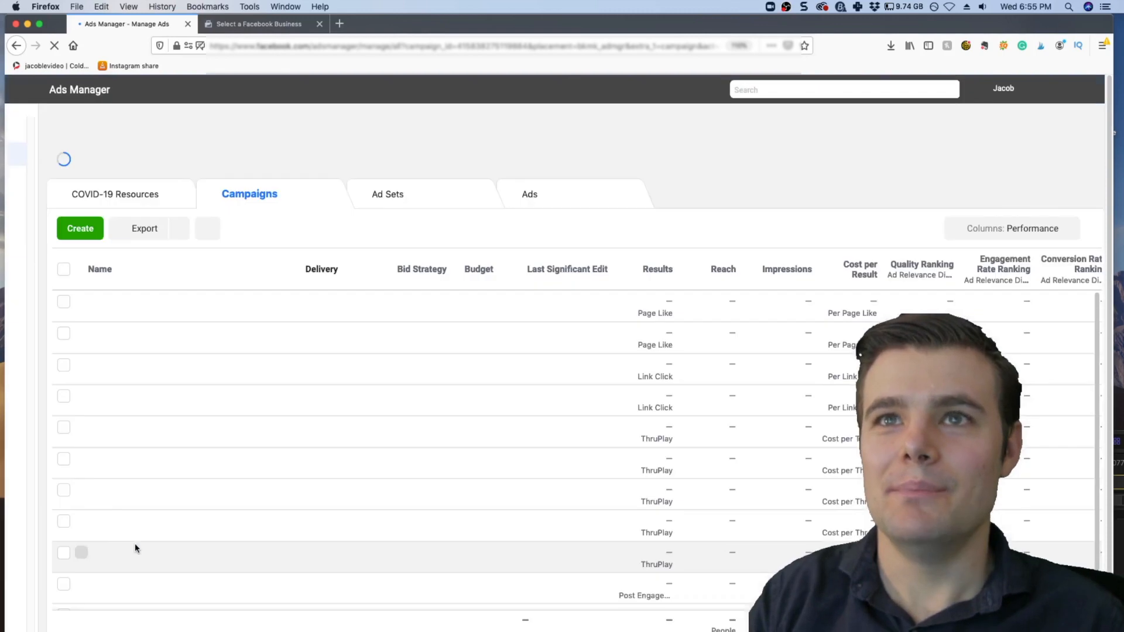
Step: Open Business Settings for the Jacob LE Video Production business
{"action": "left_click", "coordinate": [82, 91]}
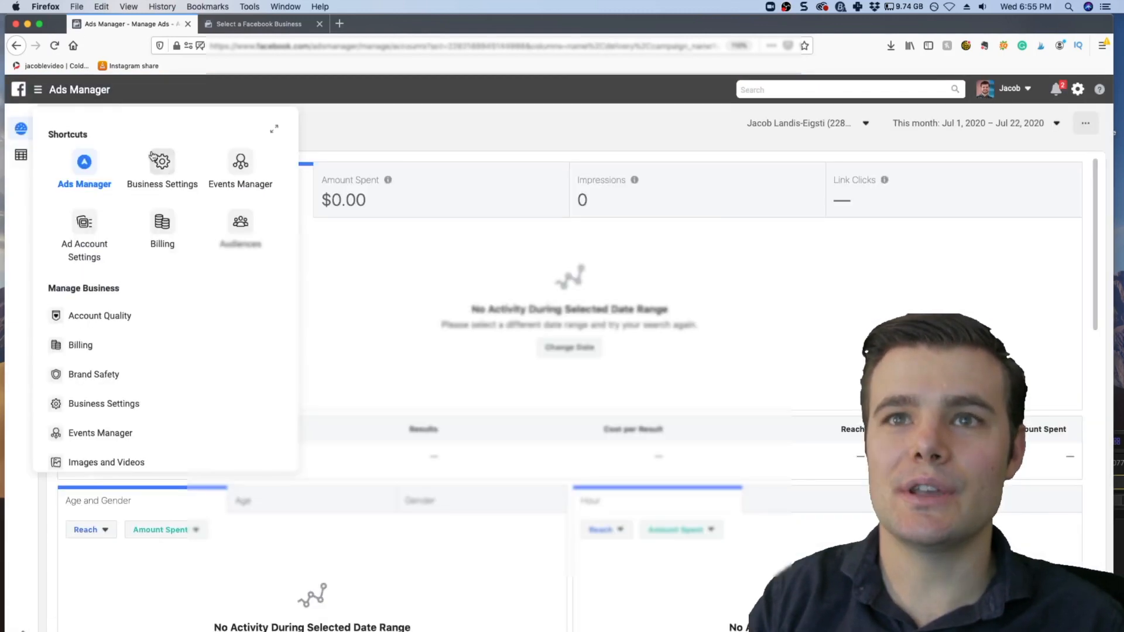
{"action": "left_click", "coordinate": [162, 167]}
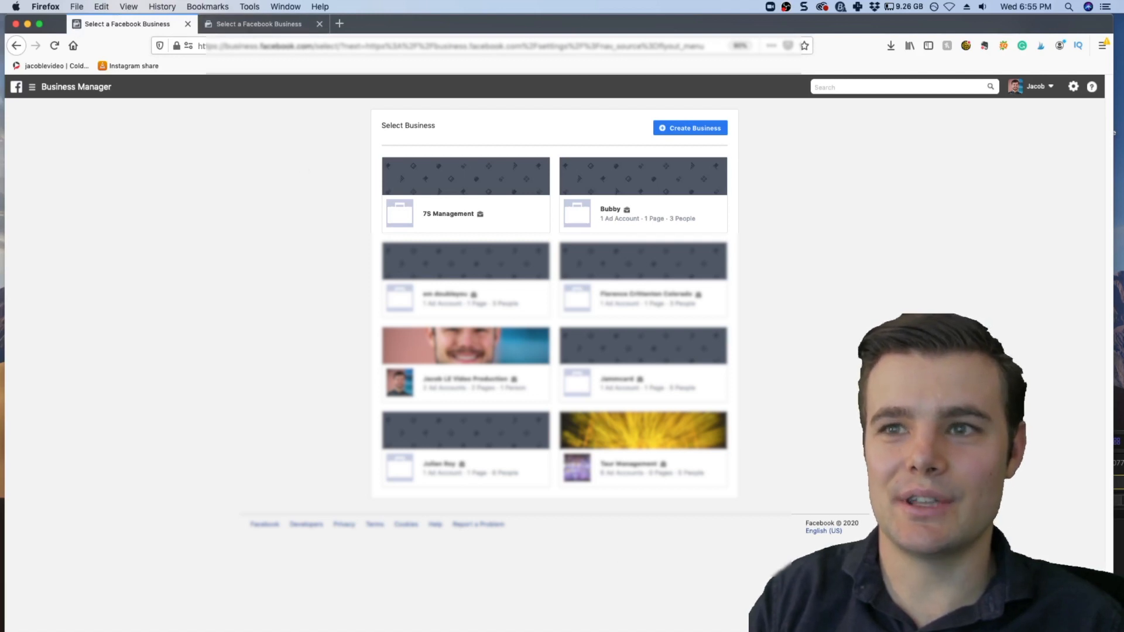
{"action": "left_click", "coordinate": [492, 381]}
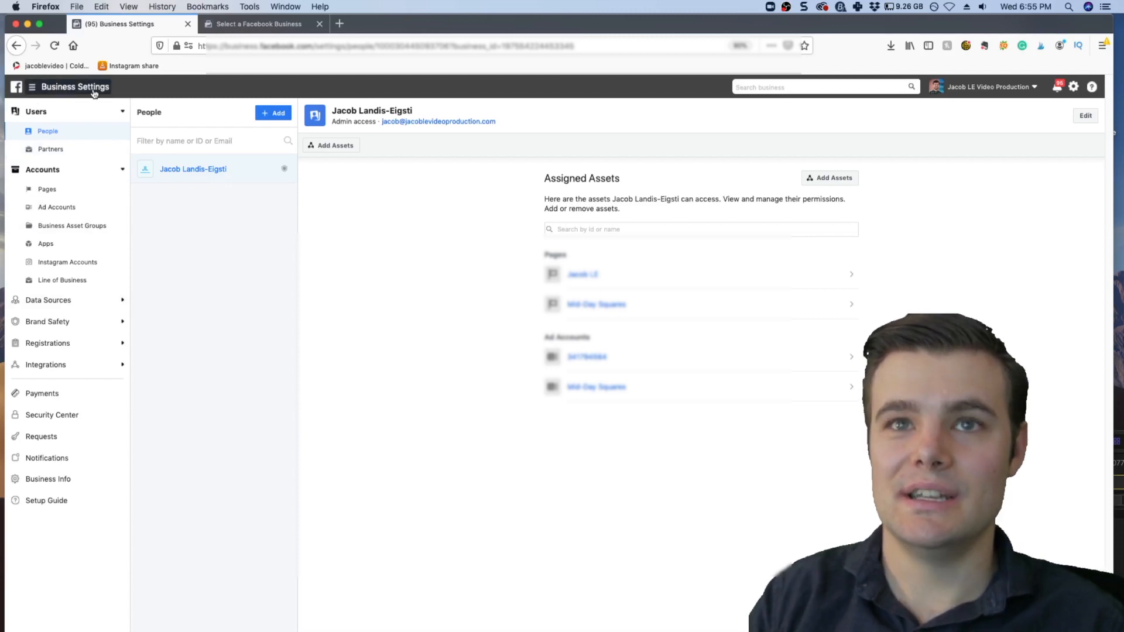
Step: Display the pixels among the business's data sources and check the xcbcx pixel's overview in Events Manager
{"action": "left_click", "coordinate": [60, 303]}
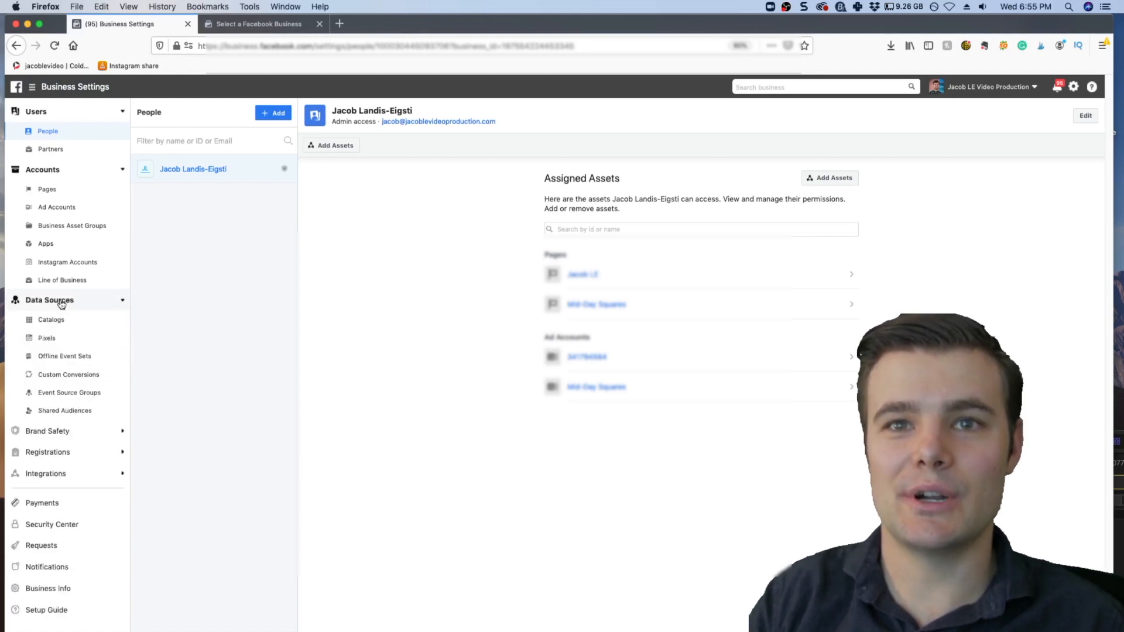
{"action": "left_click", "coordinate": [63, 336]}
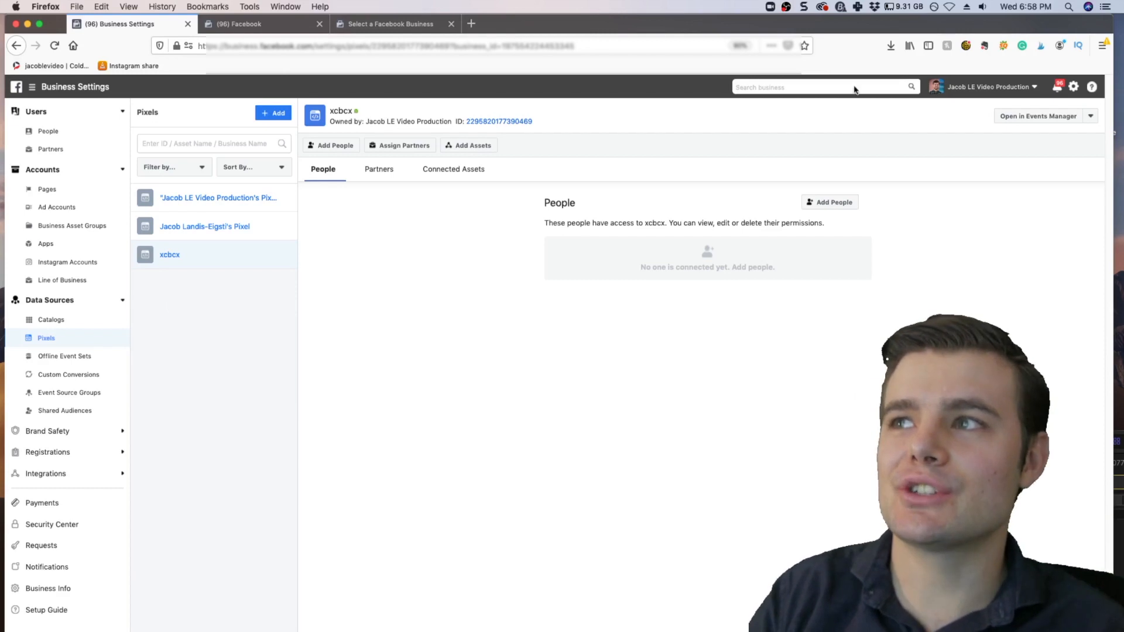
{"action": "left_click", "coordinate": [1016, 119]}
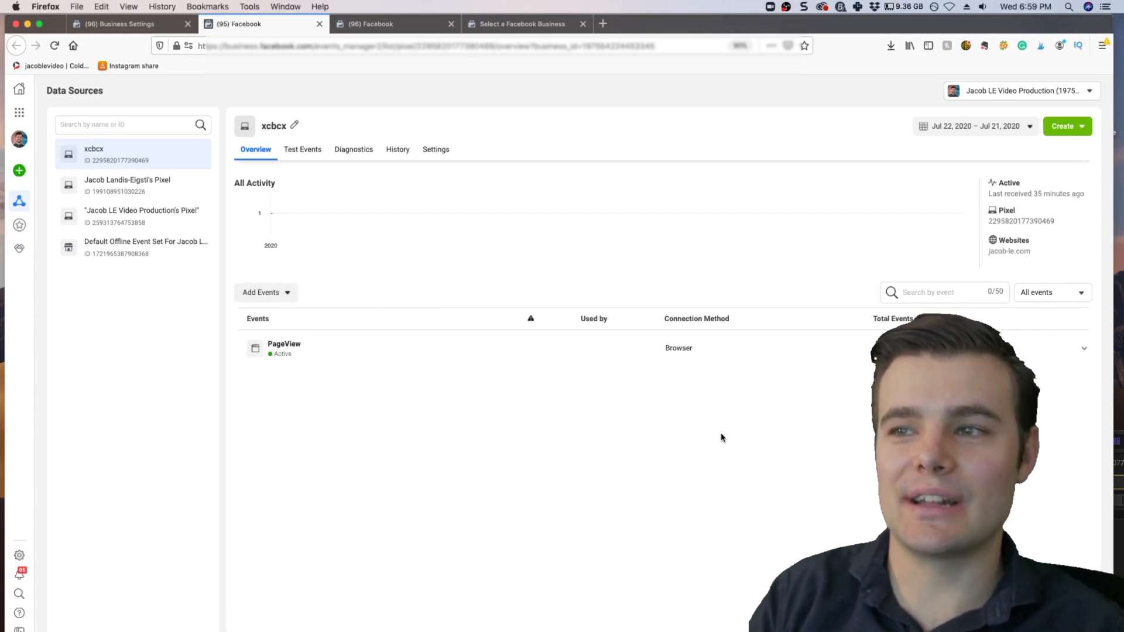
{"action": "left_click", "coordinate": [116, 24]}
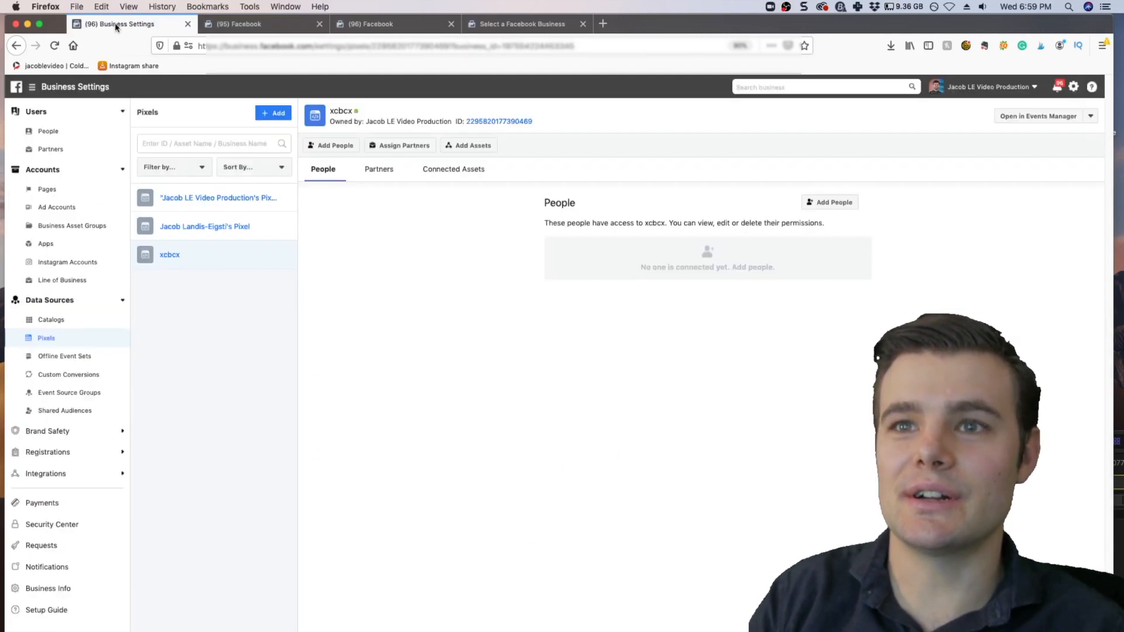
Step: Create a new pixel named "Jacob Shopify Store" without entering a website URL
{"action": "left_click", "coordinate": [279, 111]}
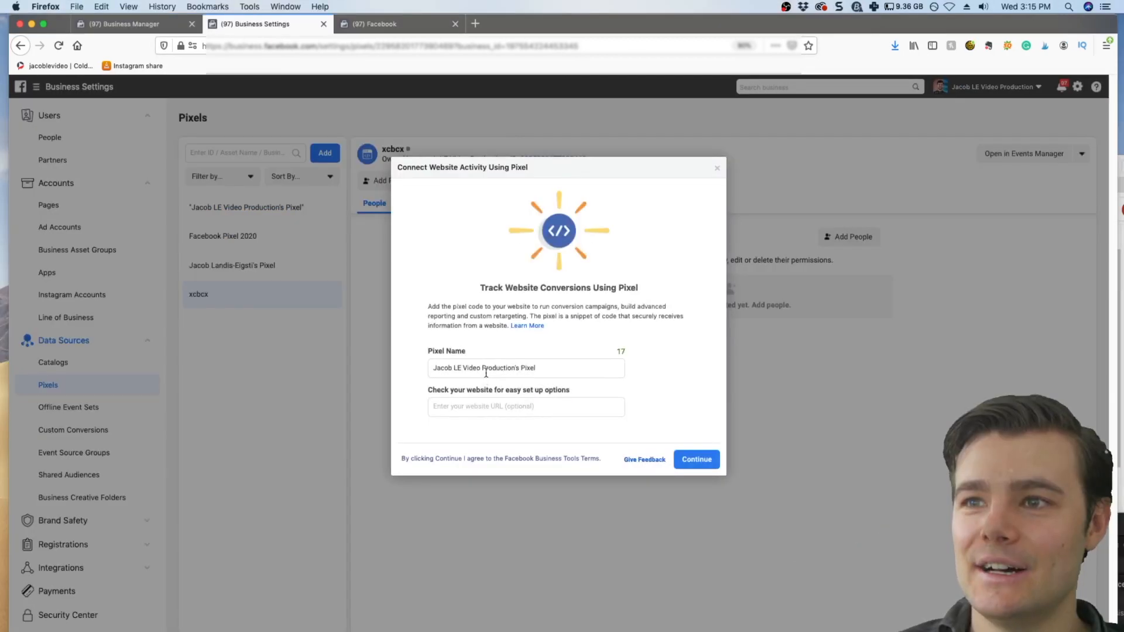
{"action": "key", "text": "super+a"}
{"action": "type", "text": "Ja"}
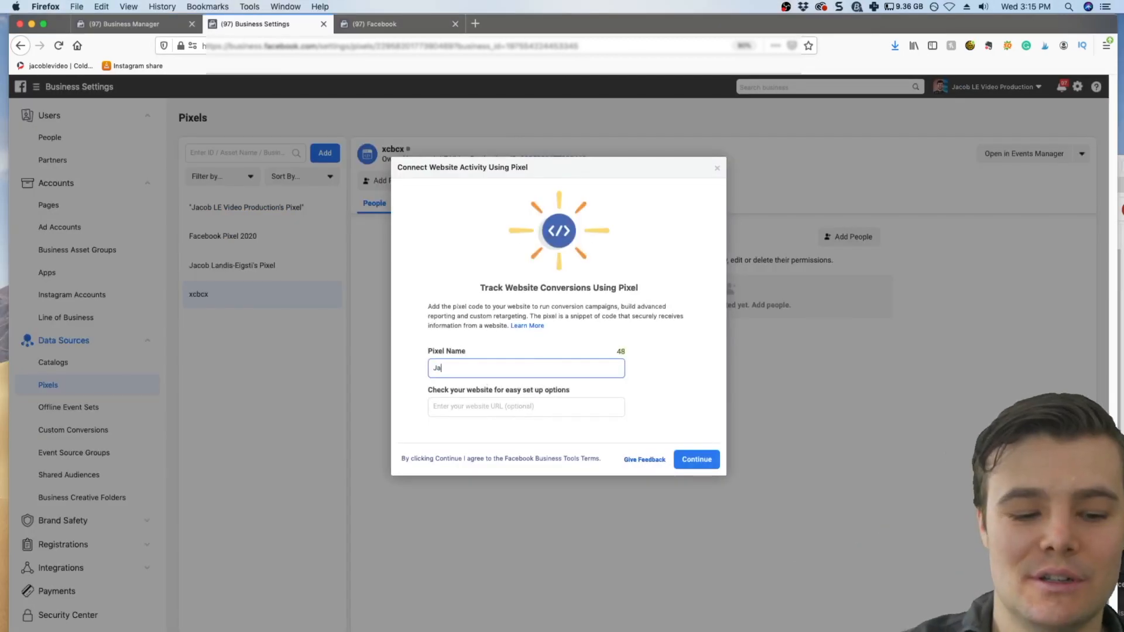
{"action": "type", "text": "cob Shopify Store"}
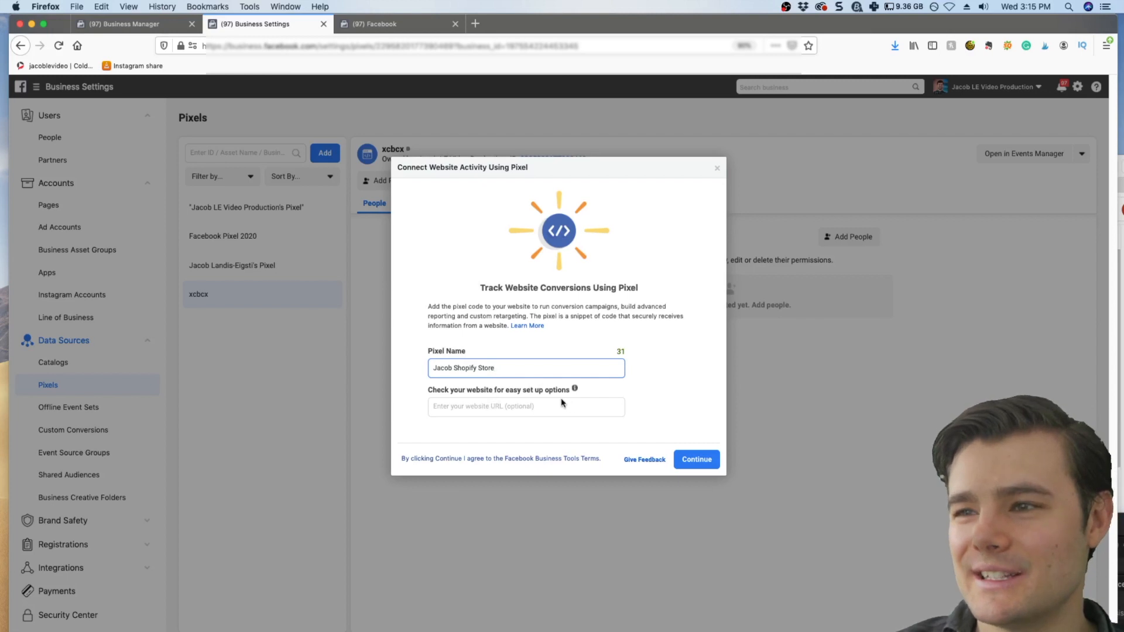
{"action": "left_click", "coordinate": [696, 459]}
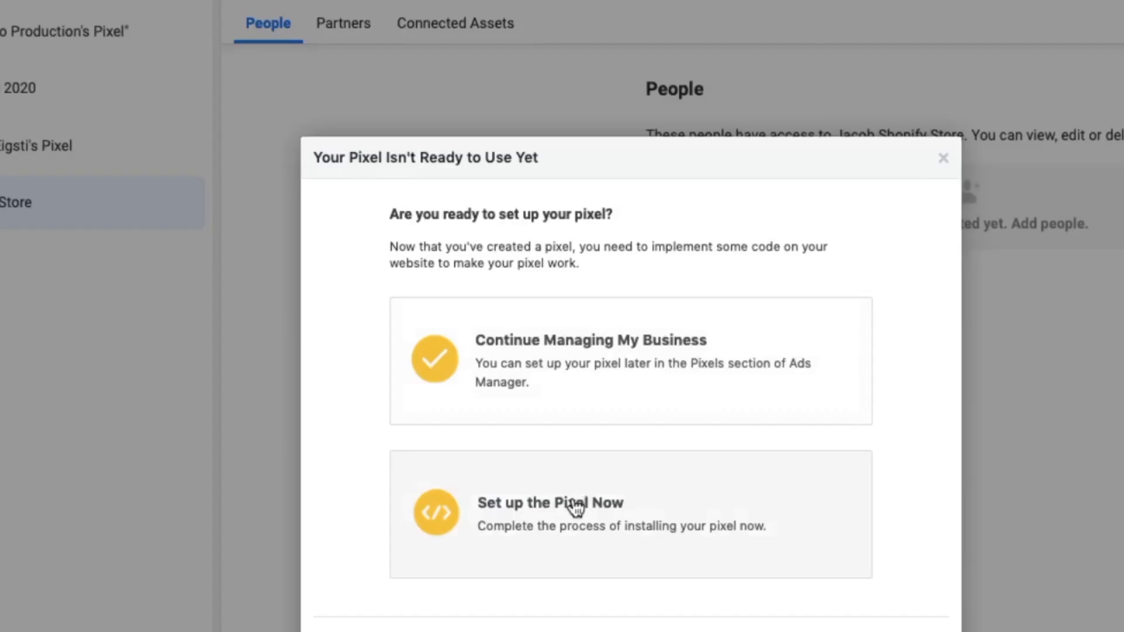
Step: Start setting up the new pixel through the Shopify partner integration with Automatic Advanced Matching turned on
{"action": "left_click", "coordinate": [529, 449]}
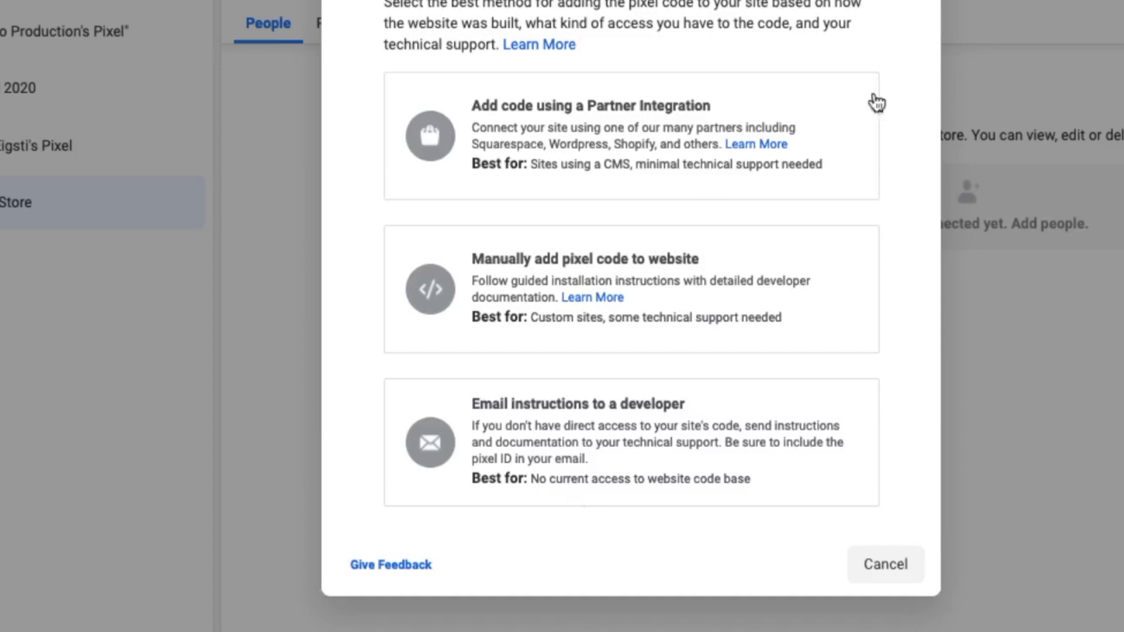
{"action": "left_click", "coordinate": [874, 102]}
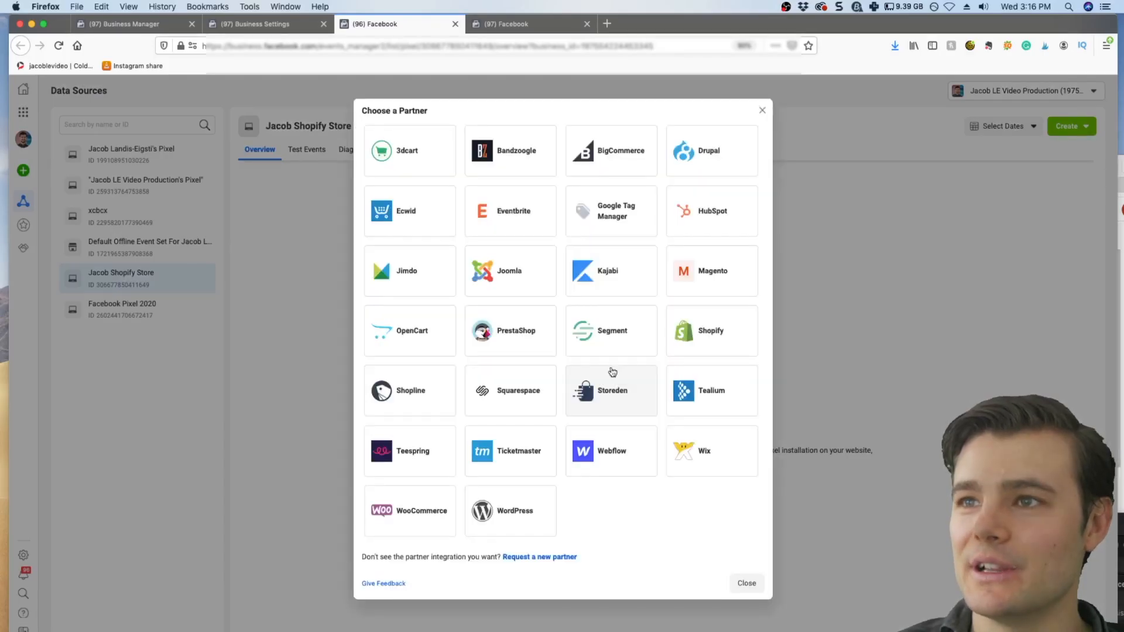
{"action": "left_click", "coordinate": [708, 323]}
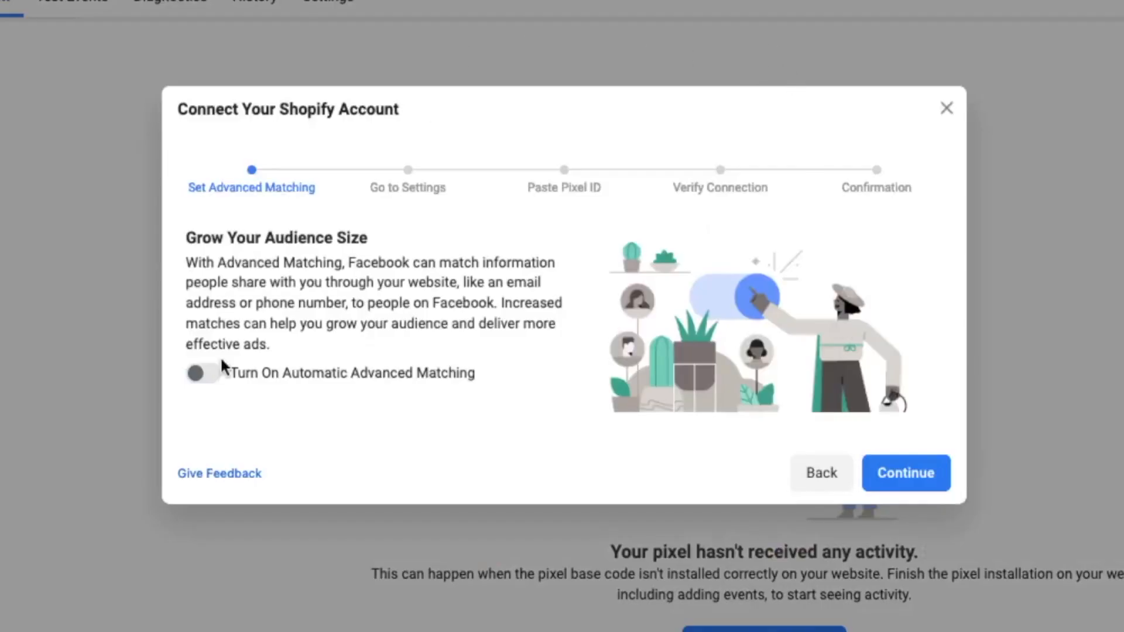
{"action": "left_click", "coordinate": [217, 378]}
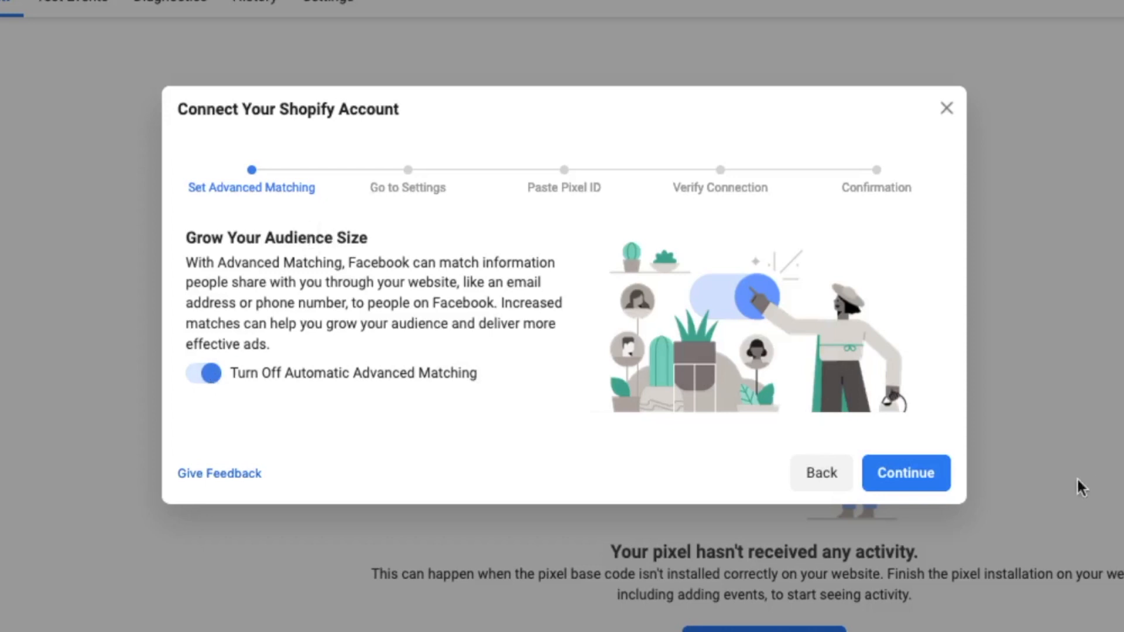
{"action": "left_click", "coordinate": [902, 494]}
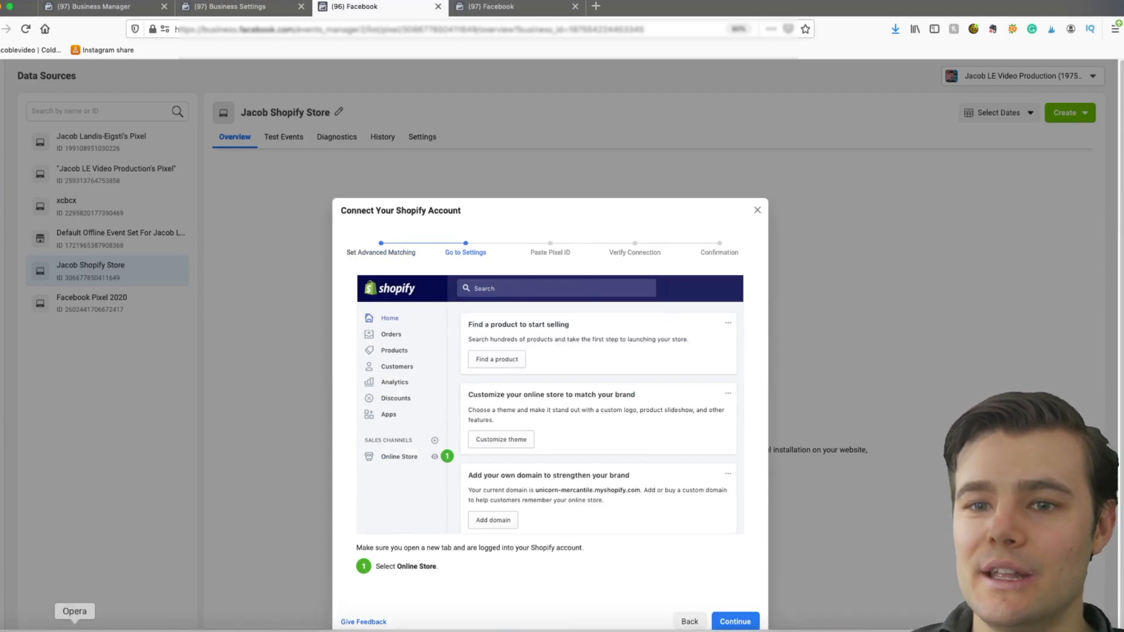
Step: Switch to Chrome and open the Shopify online store's preferences at the Facebook Pixel ID setting
{"action": "left_click", "coordinate": [53, 629]}
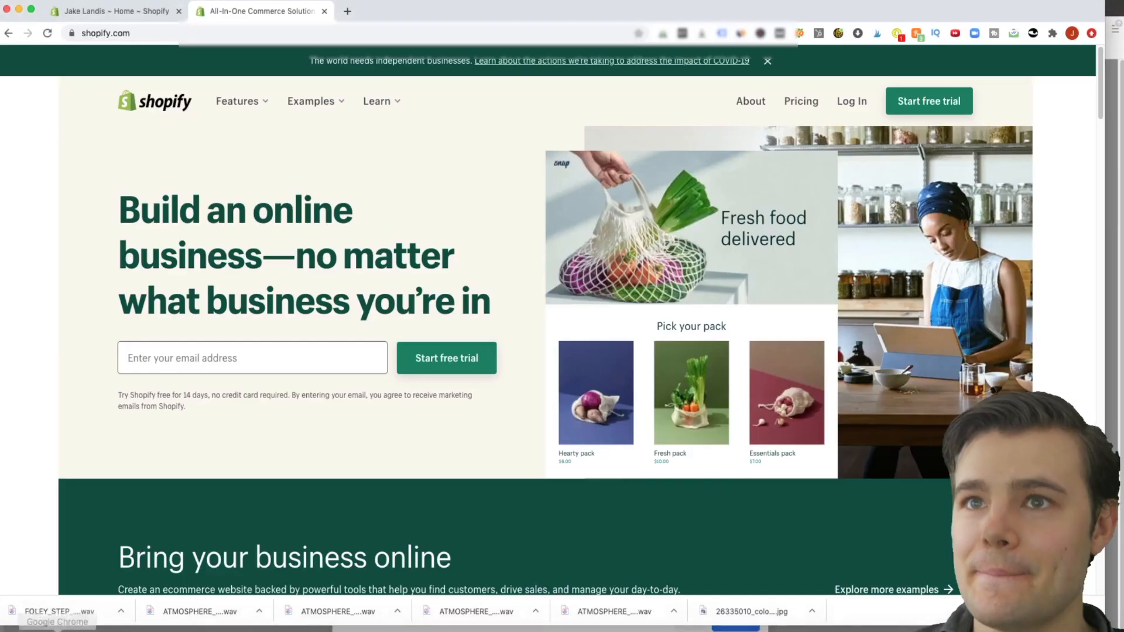
{"action": "left_click", "coordinate": [118, 12]}
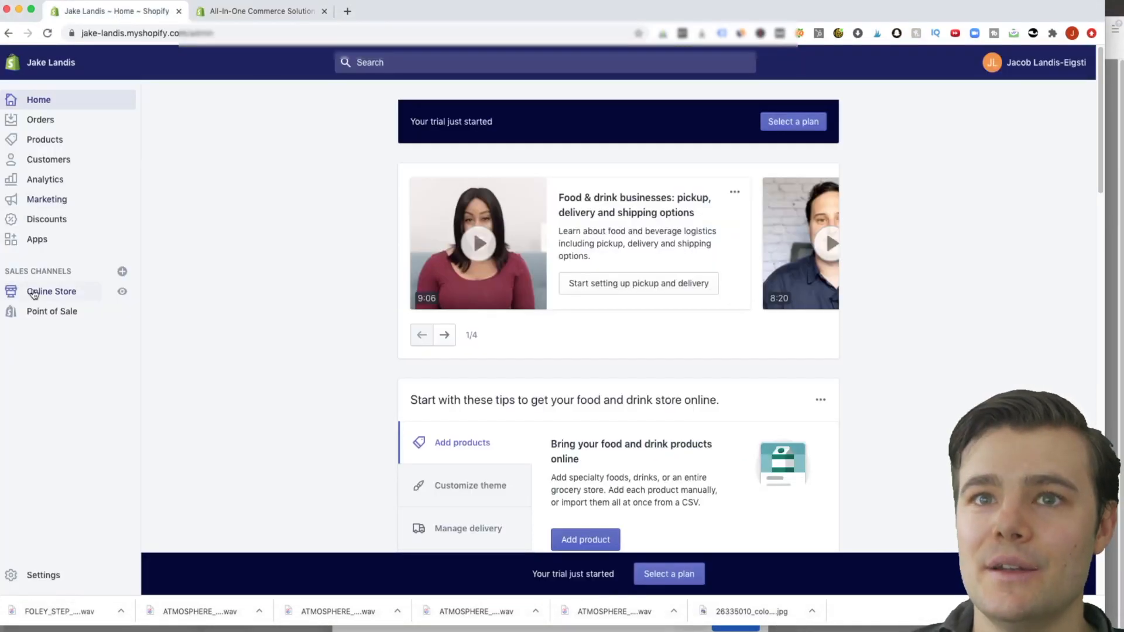
{"action": "left_click", "coordinate": [36, 292]}
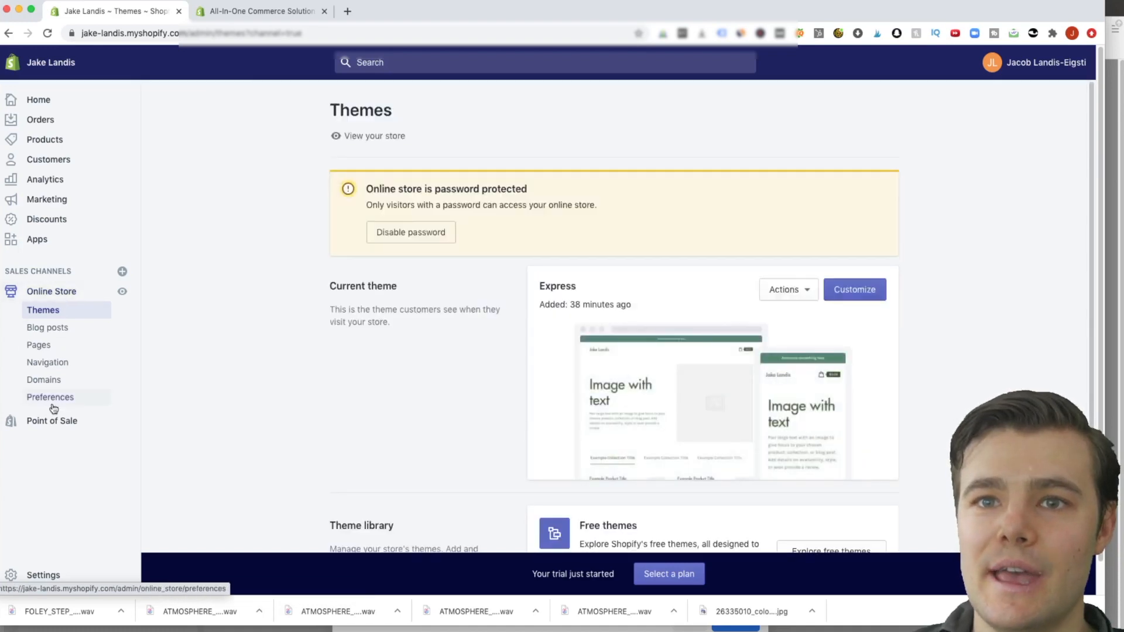
{"action": "left_click", "coordinate": [54, 408]}
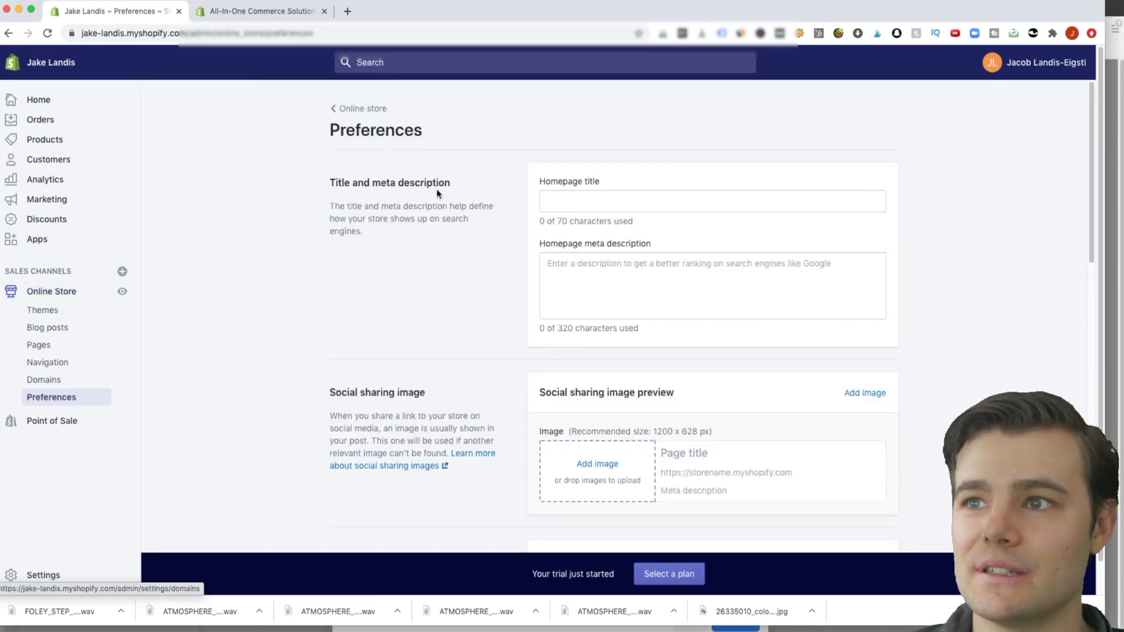
{"action": "scroll", "coordinate": [331, 212], "scroll_direction": "down", "scroll_amount": 8}
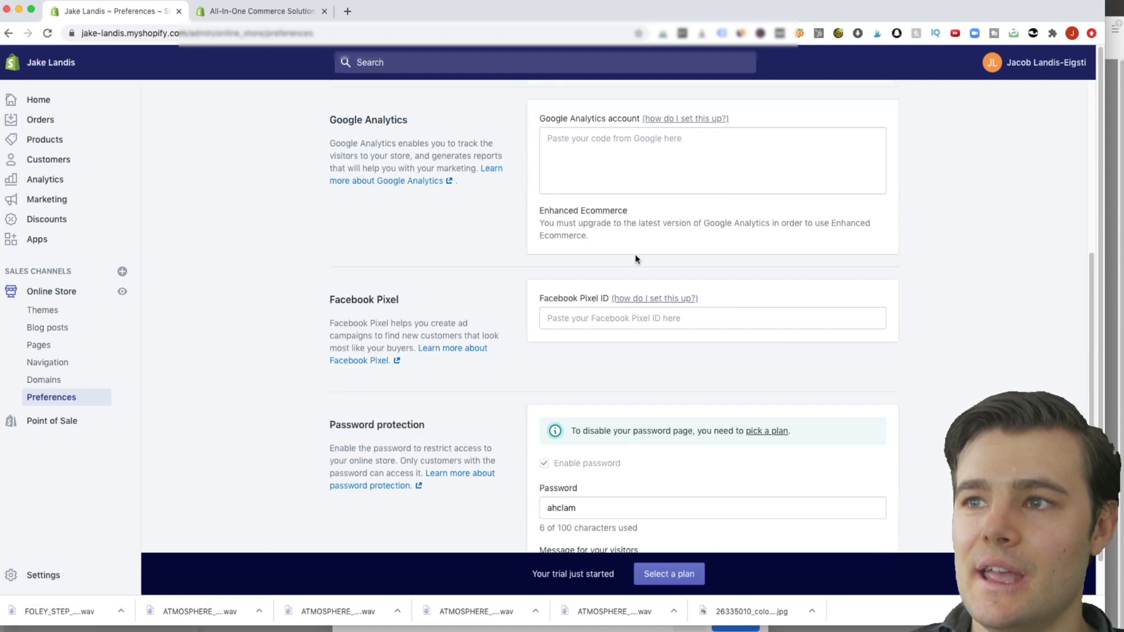
Step: Copy the new pixel's ID from Facebook's setup instructions into the Shopify store's Facebook Pixel ID setting and save it
{"action": "left_click", "coordinate": [609, 314]}
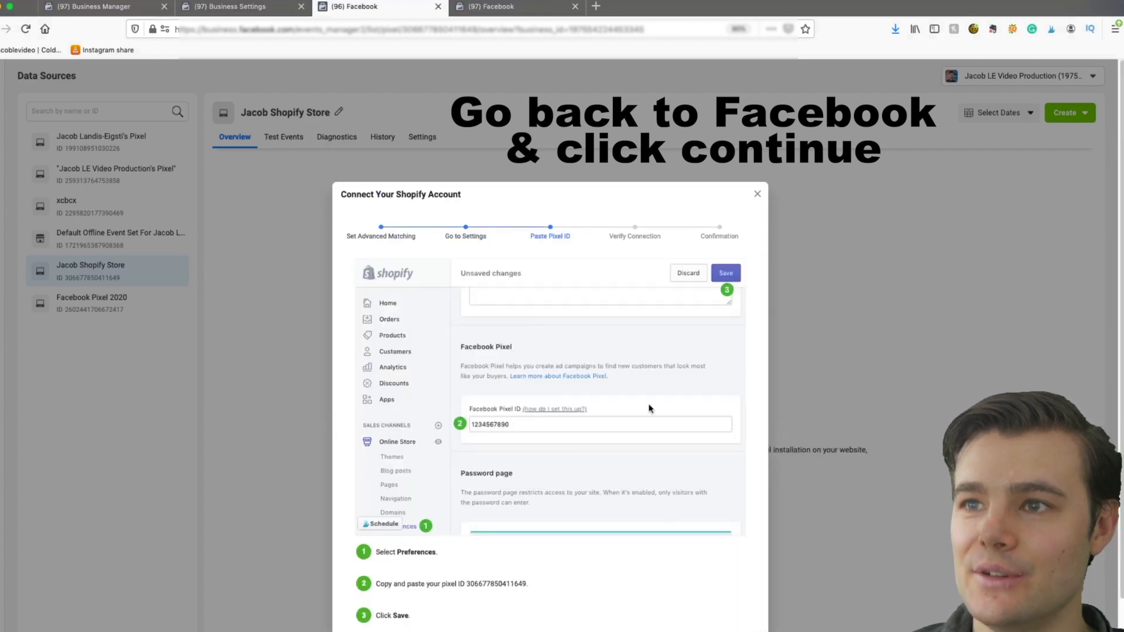
{"action": "scroll", "coordinate": [575, 340], "scroll_direction": "down", "scroll_amount": 1}
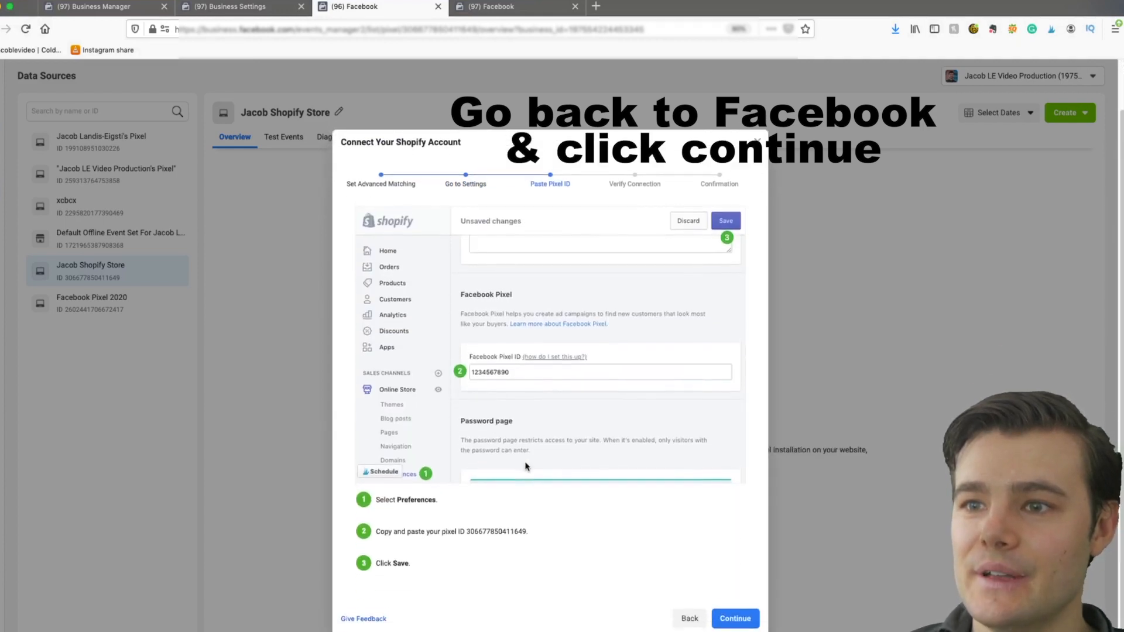
{"action": "left_click_drag", "start_coordinate": [467, 527], "coordinate": [535, 529]}
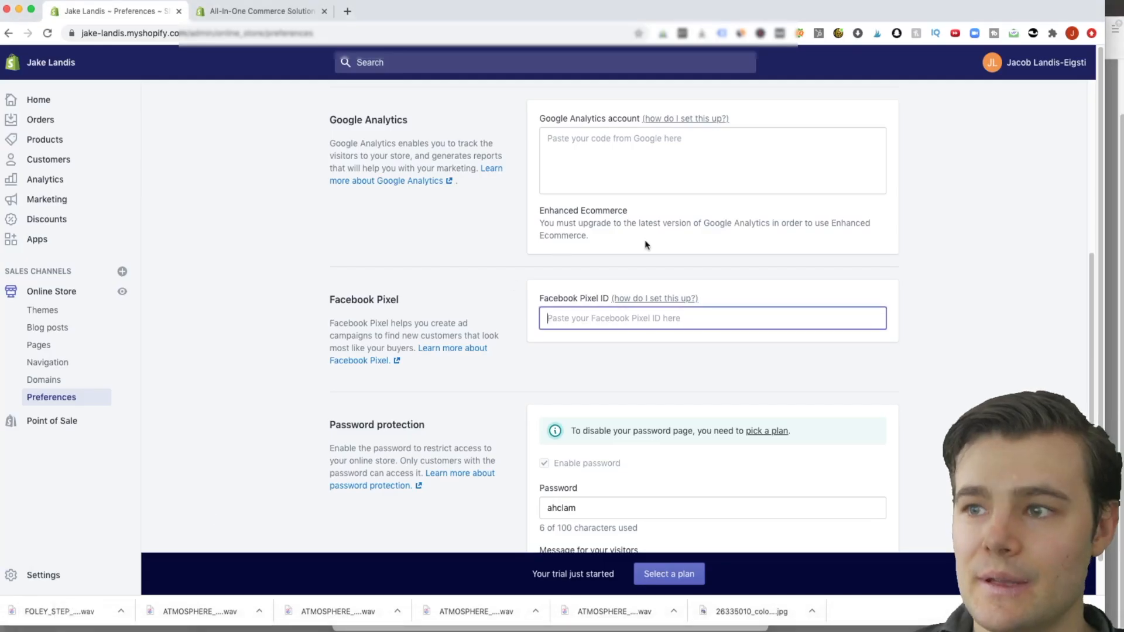
{"action": "key", "text": "super+v"}
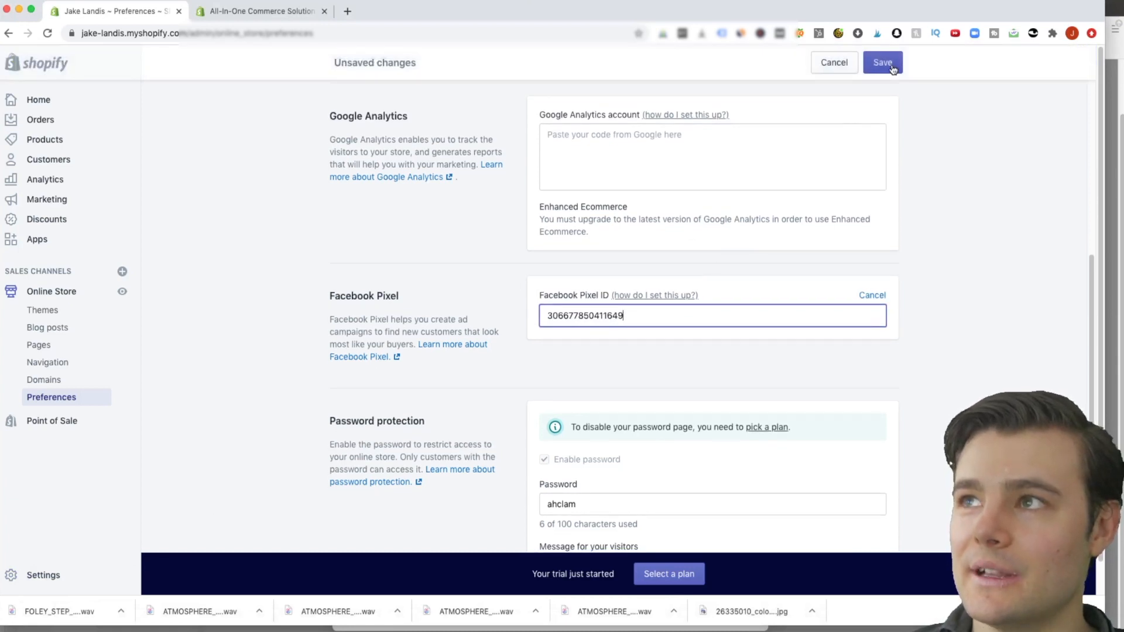
{"action": "left_click", "coordinate": [883, 63]}
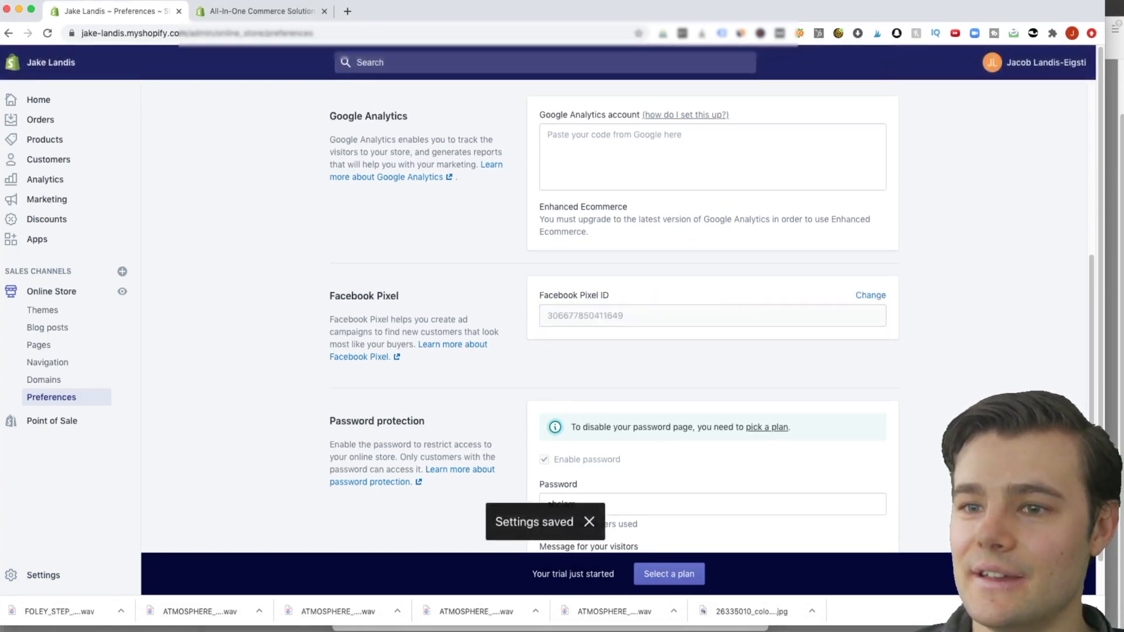
Step: Continue the Facebook setup in Firefox to Verify Connection and enter the Shopify store's base URL copied from Chrome
{"action": "left_click", "coordinate": [91, 620]}
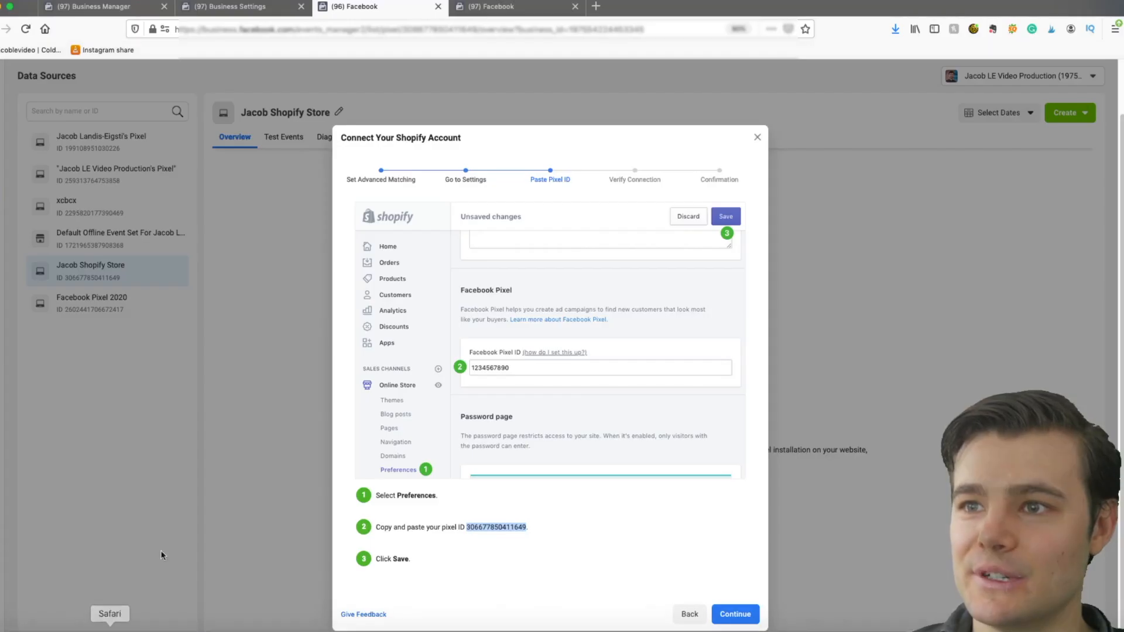
{"action": "left_click", "coordinate": [733, 617]}
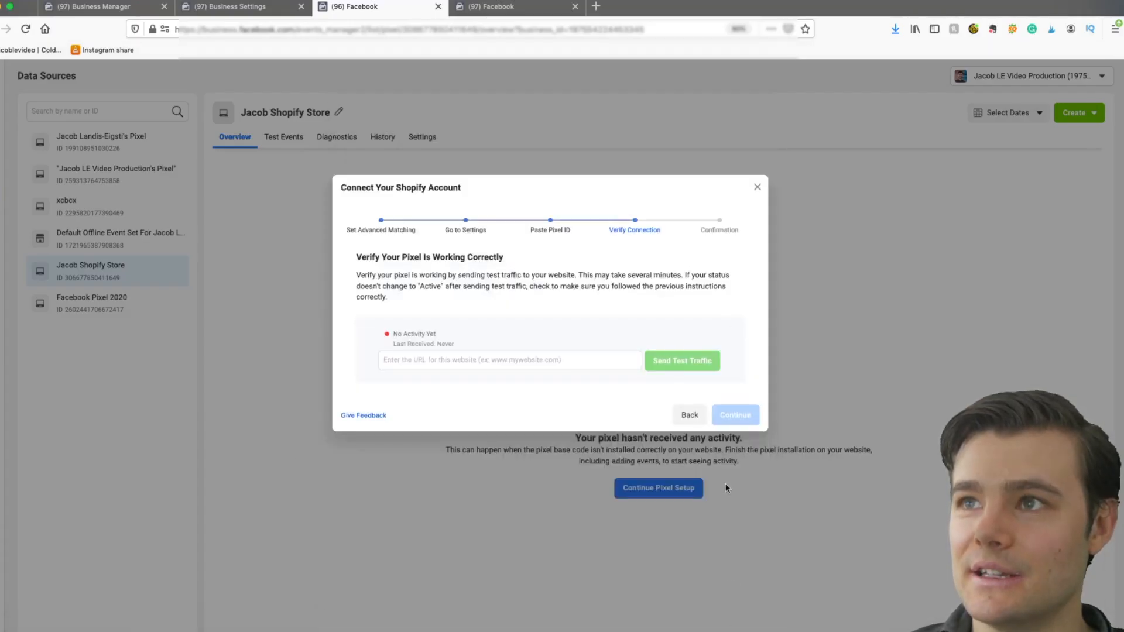
{"action": "left_click", "coordinate": [501, 362]}
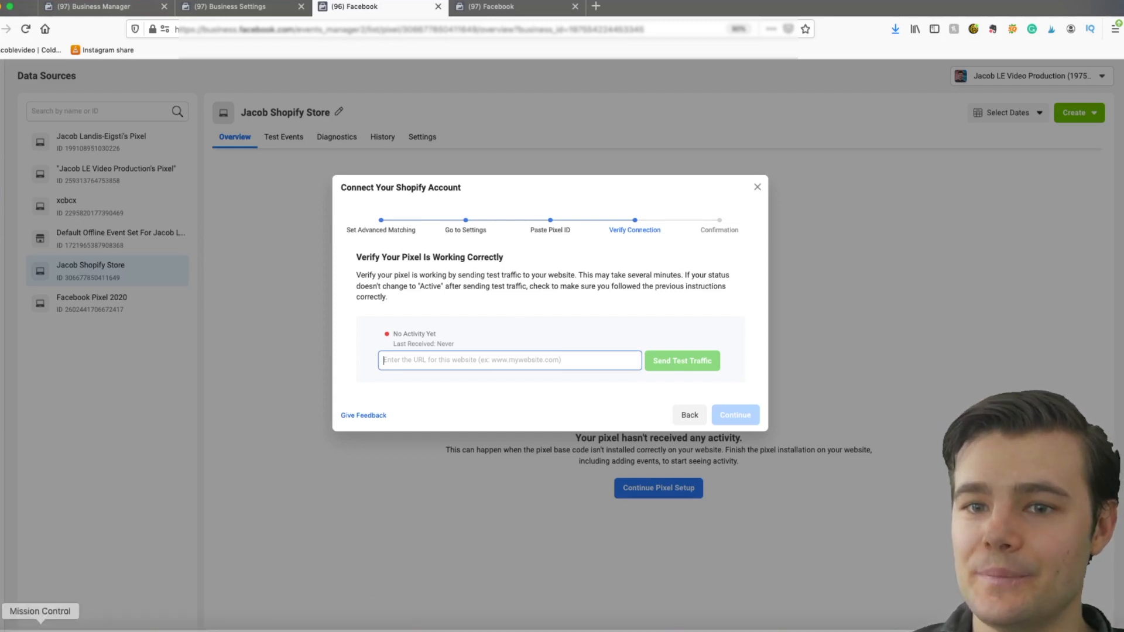
{"action": "left_click", "coordinate": [58, 628]}
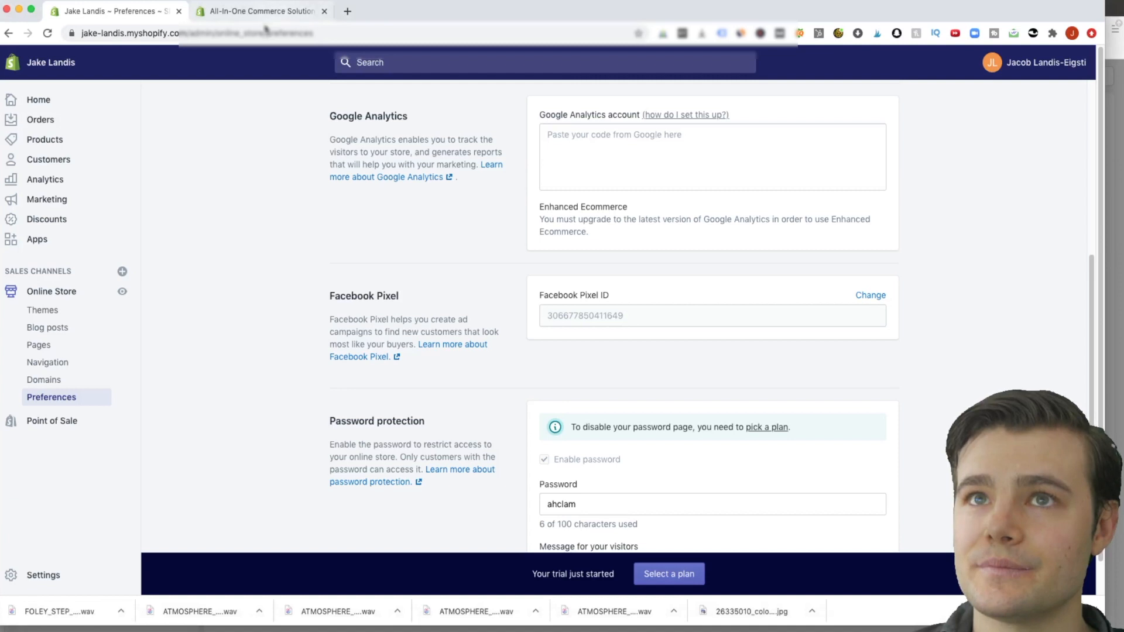
{"action": "left_click", "coordinate": [153, 34]}
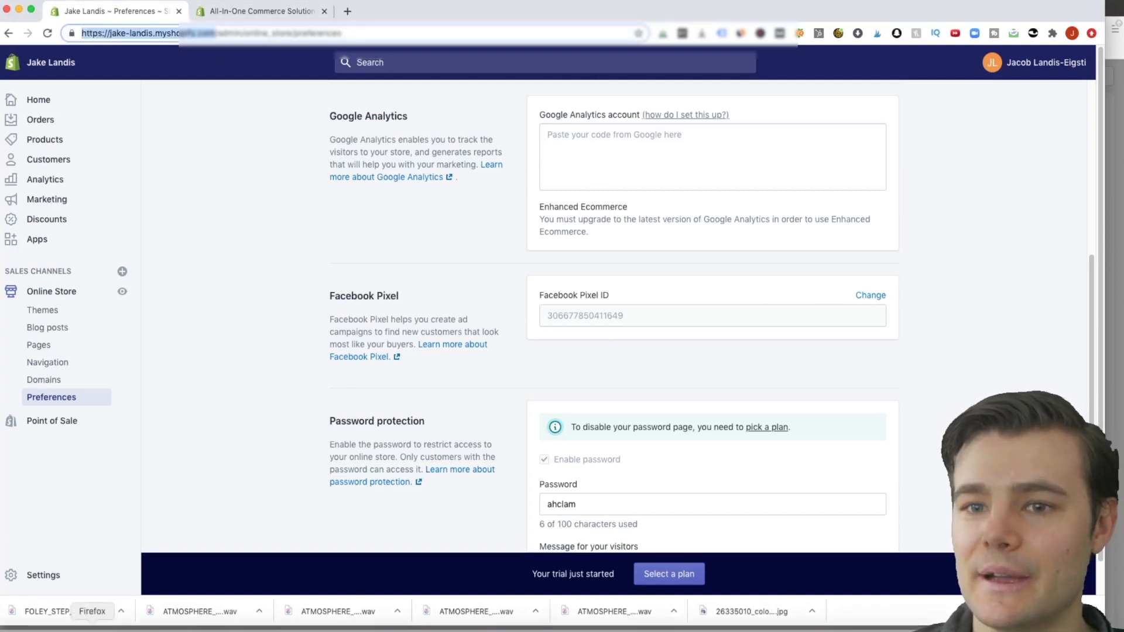
{"action": "left_click", "coordinate": [92, 628]}
{"action": "type", "text": "https://jake-landis.myshopify.com/"}
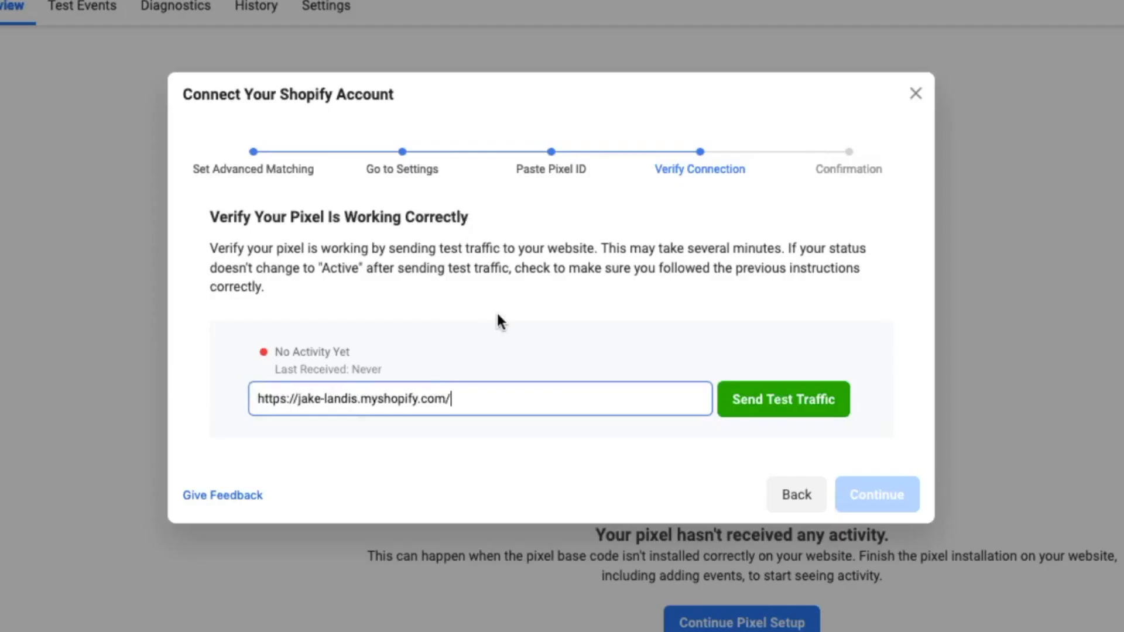
Step: Send test traffic to the Shopify store and continue the pixel setup past the Verify Connection stage
{"action": "left_click", "coordinate": [800, 401]}
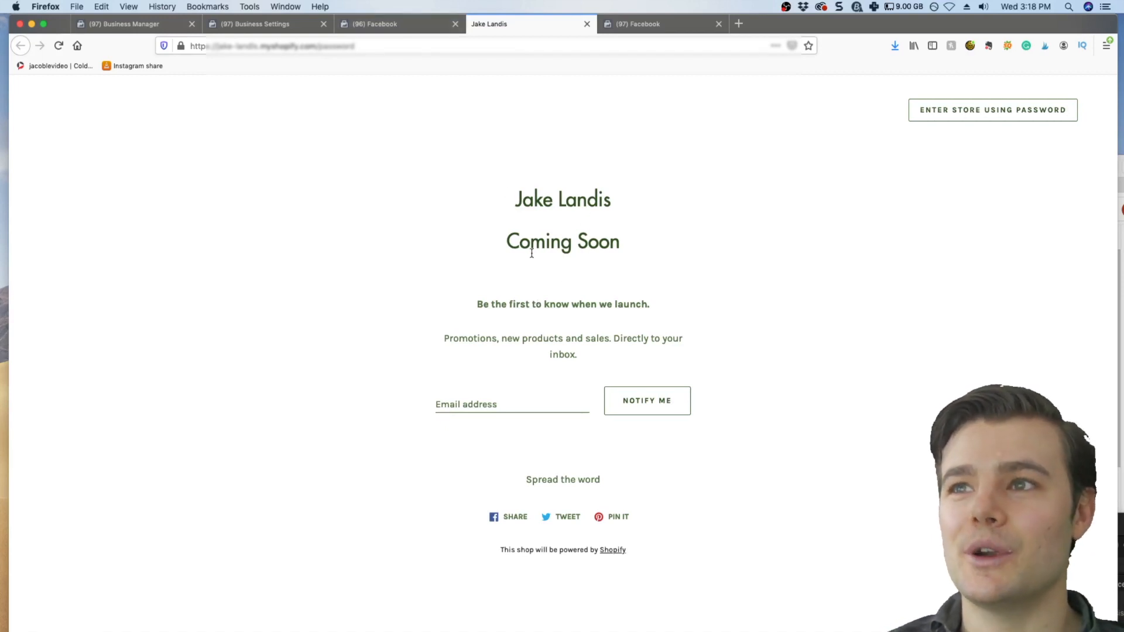
{"action": "left_click", "coordinate": [402, 24]}
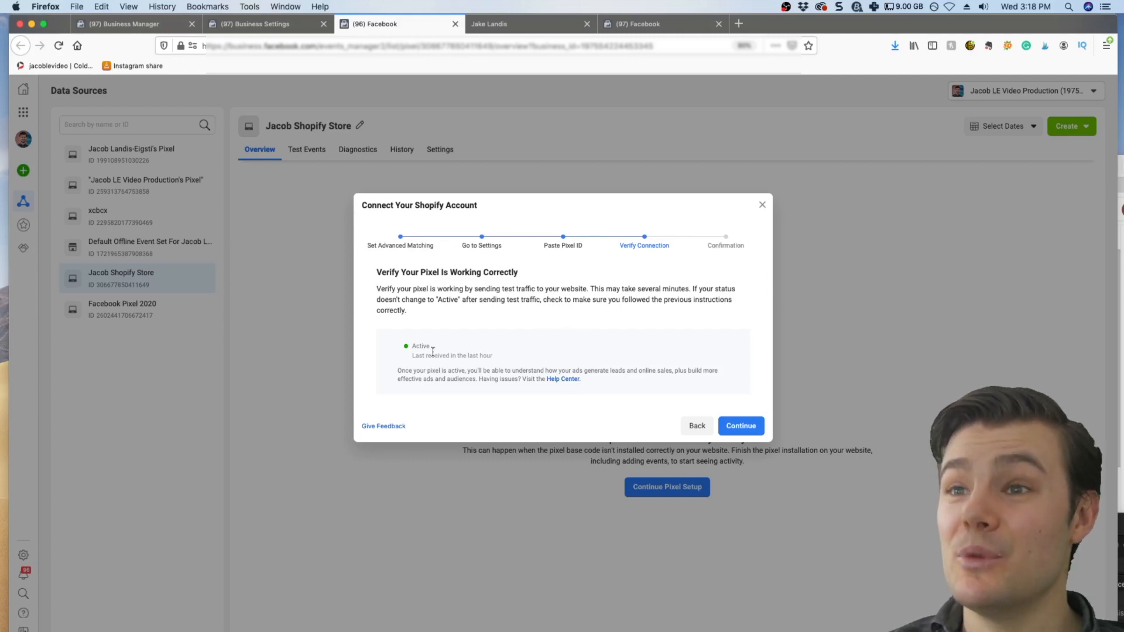
{"action": "left_click", "coordinate": [739, 427]}
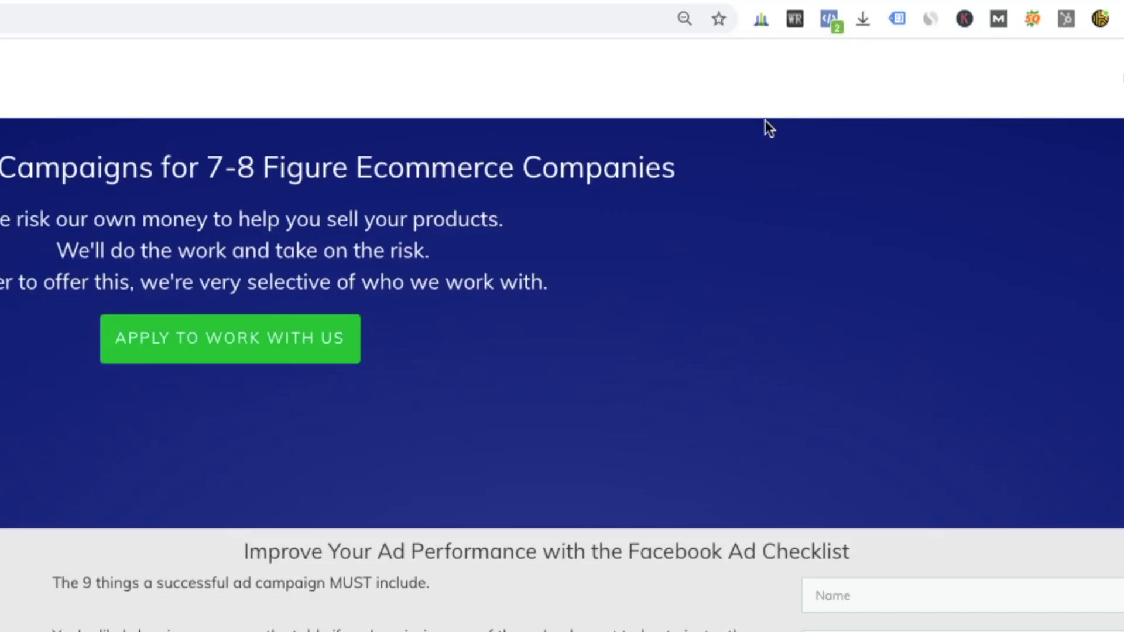
Step: Inspect the pixels installed on the marketing website with the Facebook Pixel Helper extension in Chrome
{"action": "left_click", "coordinate": [828, 16]}
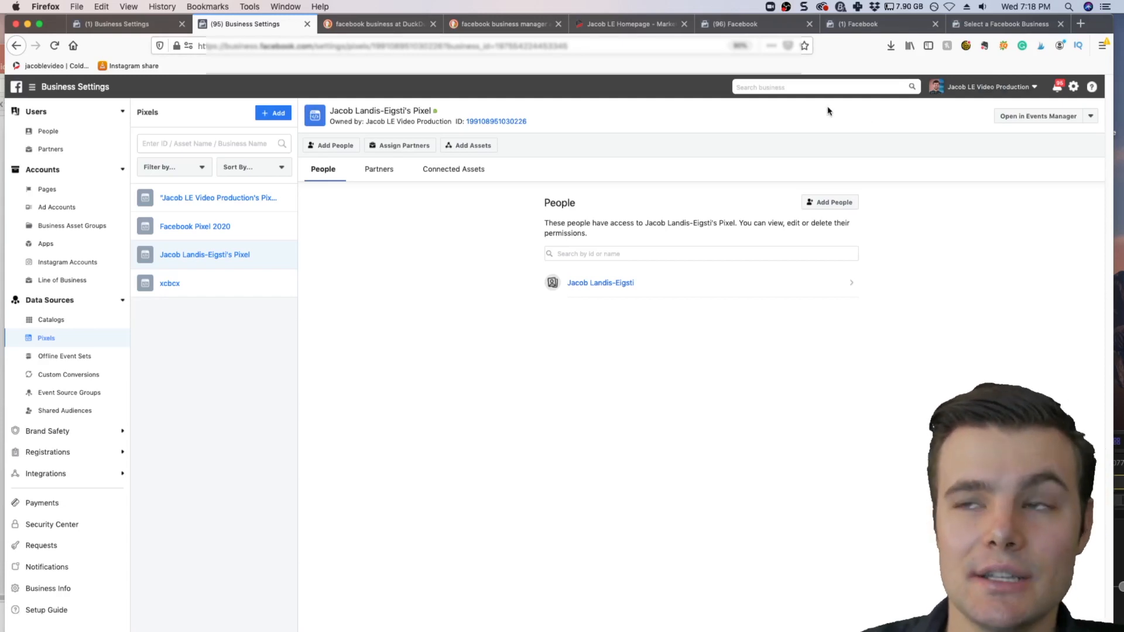
Step: Open the selected pixel in Facebook Analytics from Business Settings and review its growth, engagement and people metrics
{"action": "left_click", "coordinate": [1089, 116]}
{"action": "left_click", "coordinate": [1074, 136]}
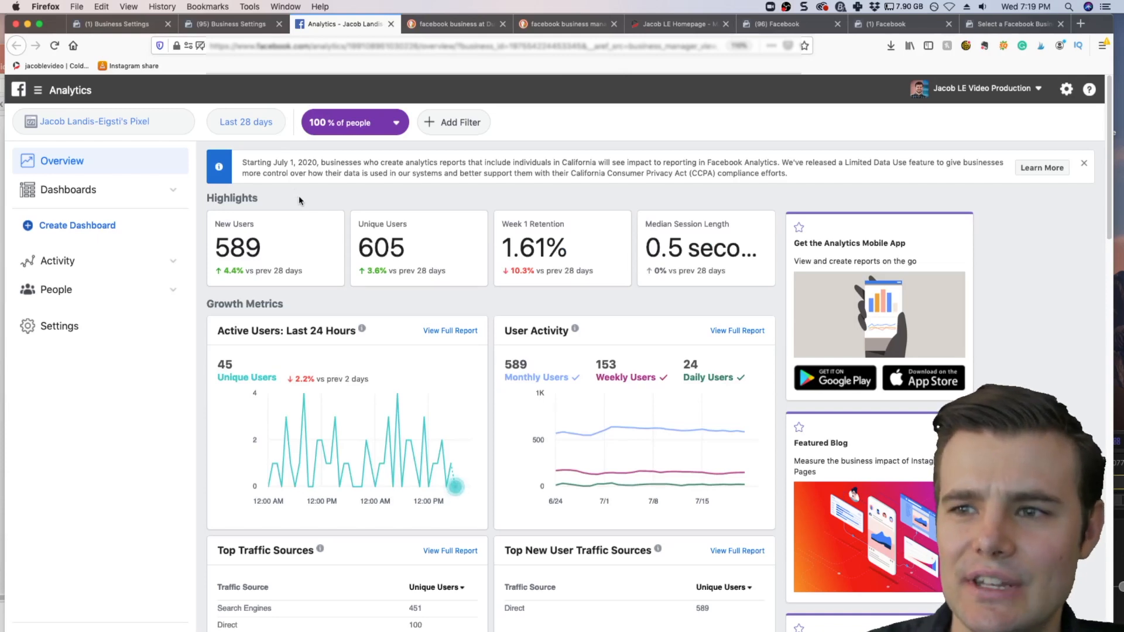
{"action": "scroll", "coordinate": [324, 253], "scroll_direction": "down", "scroll_amount": 10}
{"action": "scroll", "coordinate": [324, 253], "scroll_direction": "down", "scroll_amount": 5}
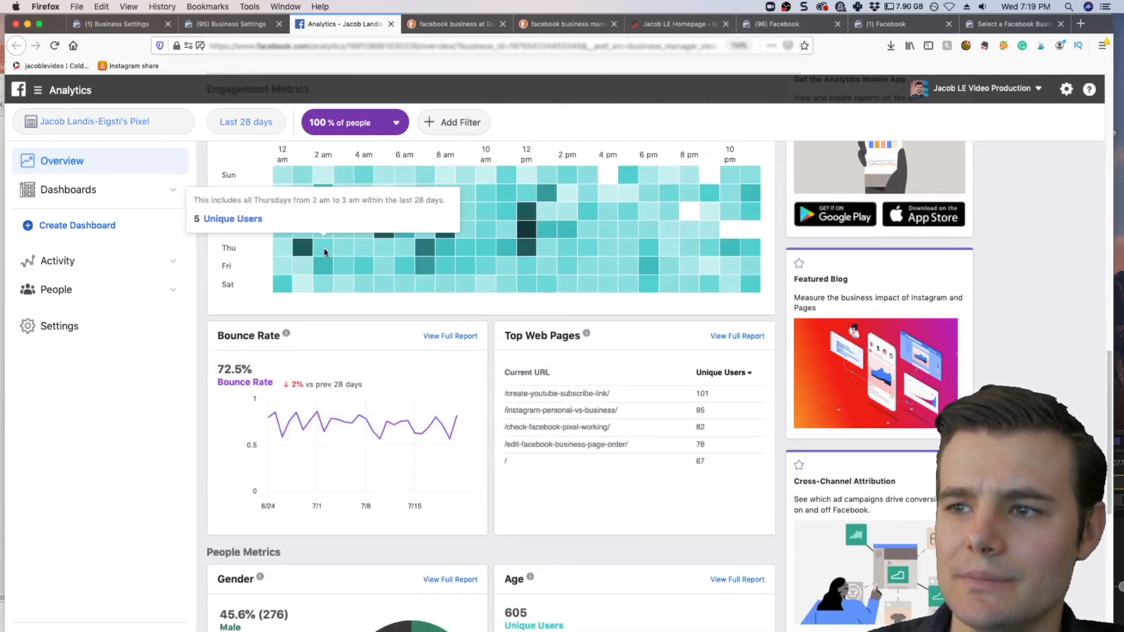
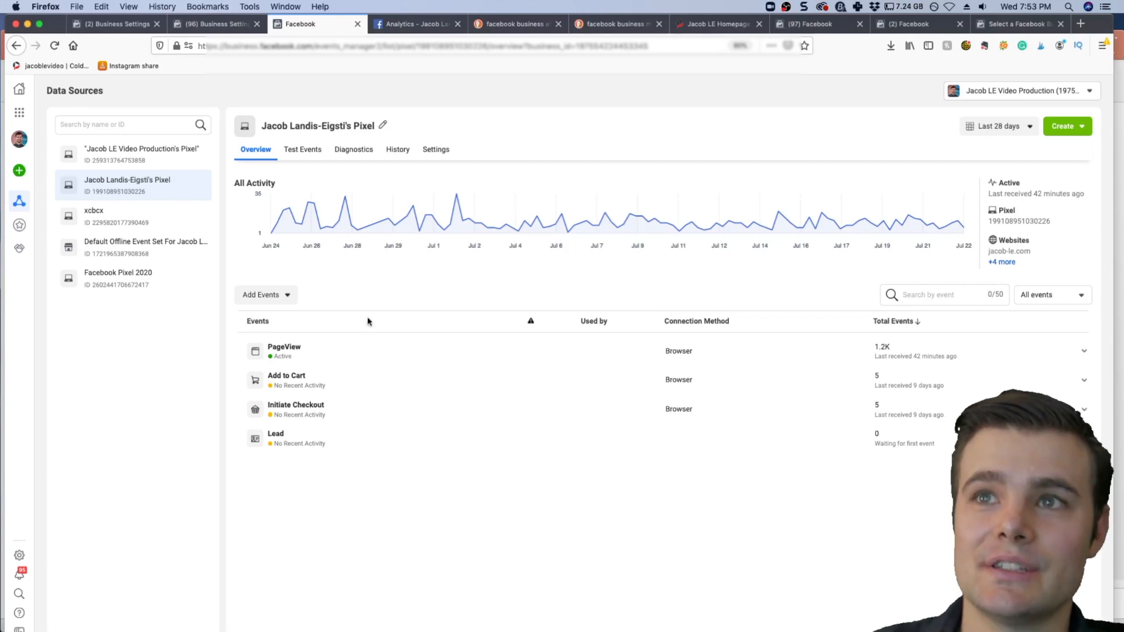
Step: Review the pixel's settings in Events Manager, including data use, sharing, cookies, advanced matching and event setup
{"action": "left_click", "coordinate": [436, 153]}
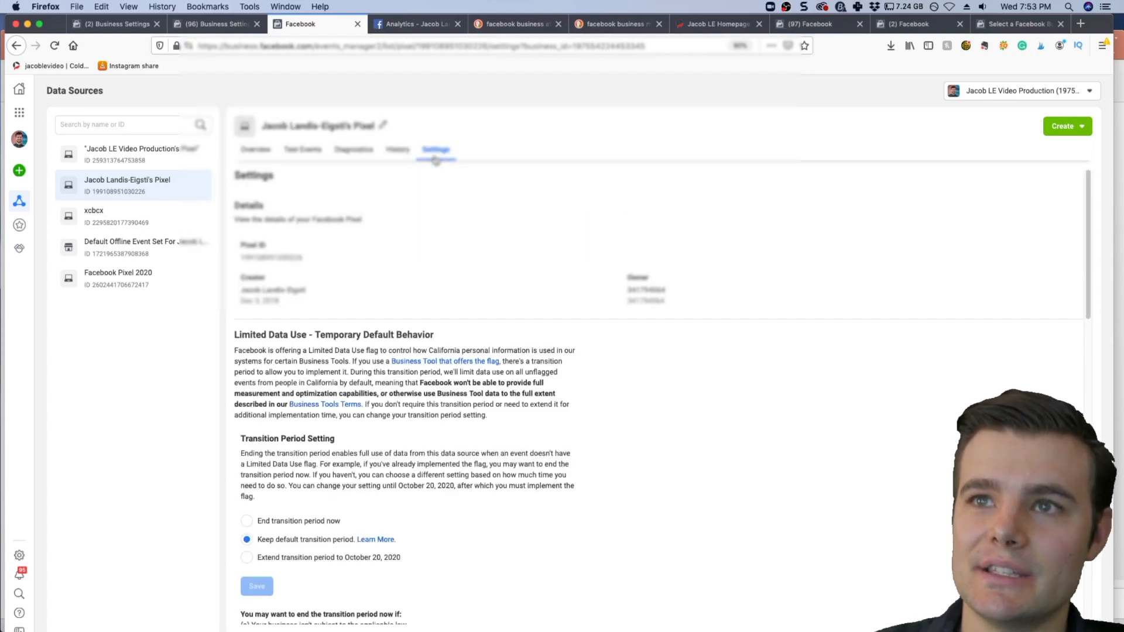
{"action": "scroll", "coordinate": [557, 376], "scroll_direction": "down", "scroll_amount": 5}
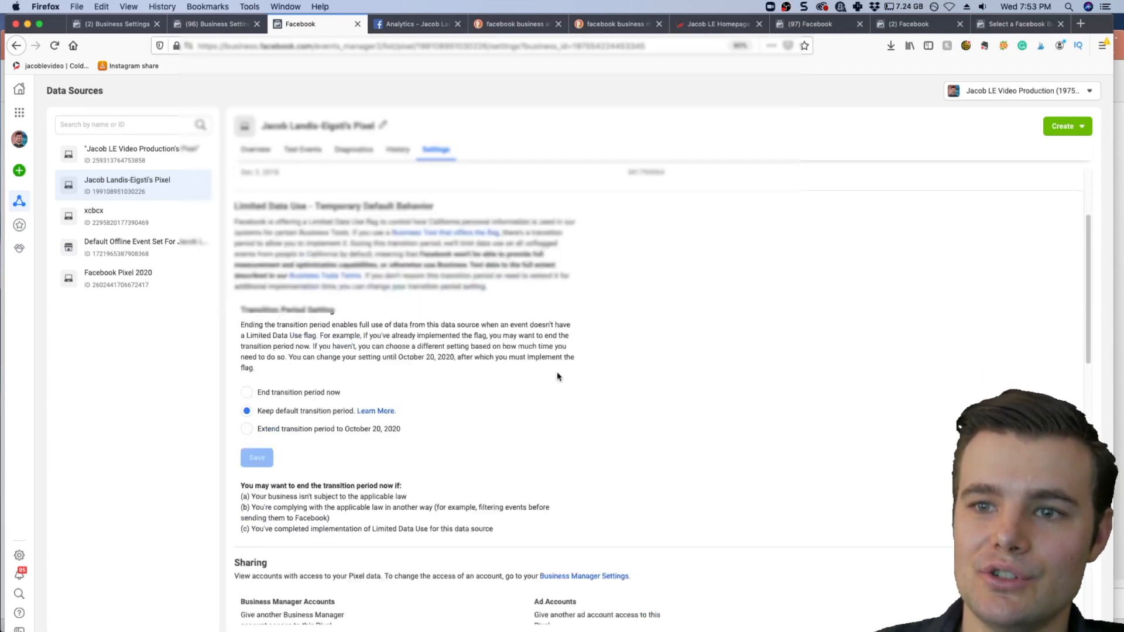
{"action": "scroll", "coordinate": [556, 377], "scroll_direction": "down", "scroll_amount": 7}
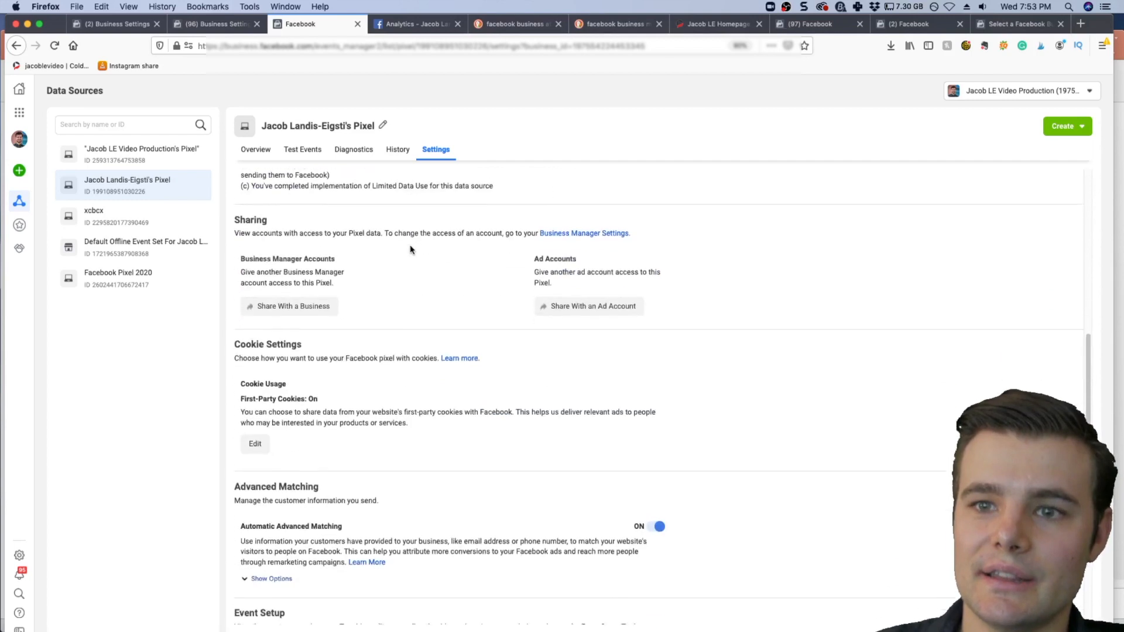
{"action": "scroll", "coordinate": [418, 293], "scroll_direction": "down", "scroll_amount": 2}
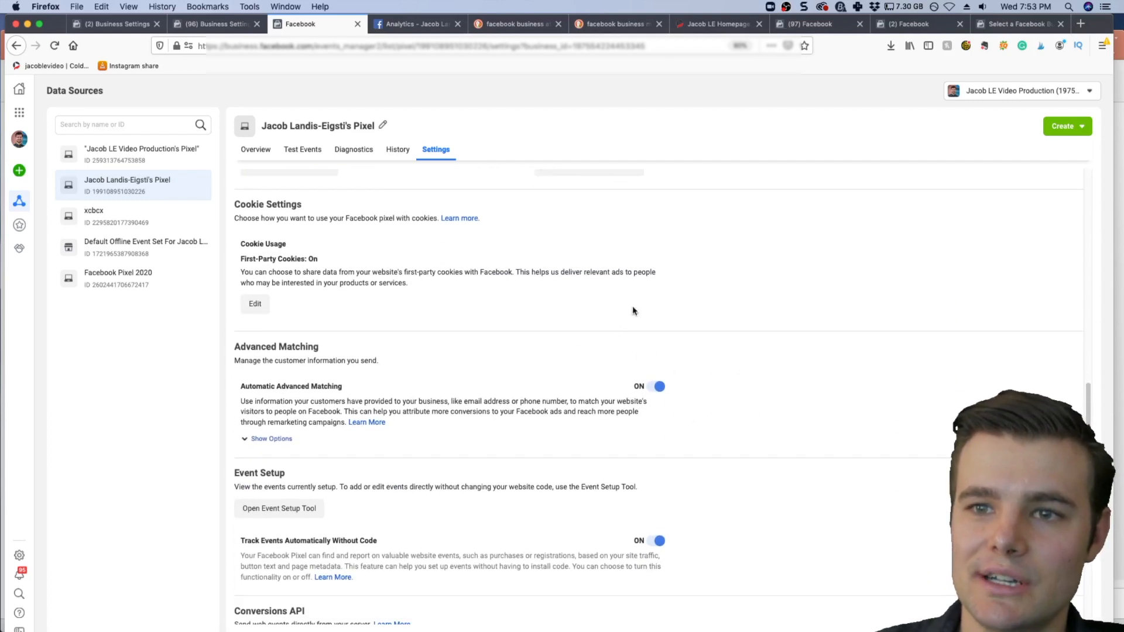
{"action": "scroll", "coordinate": [755, 444], "scroll_direction": "down", "scroll_amount": 3}
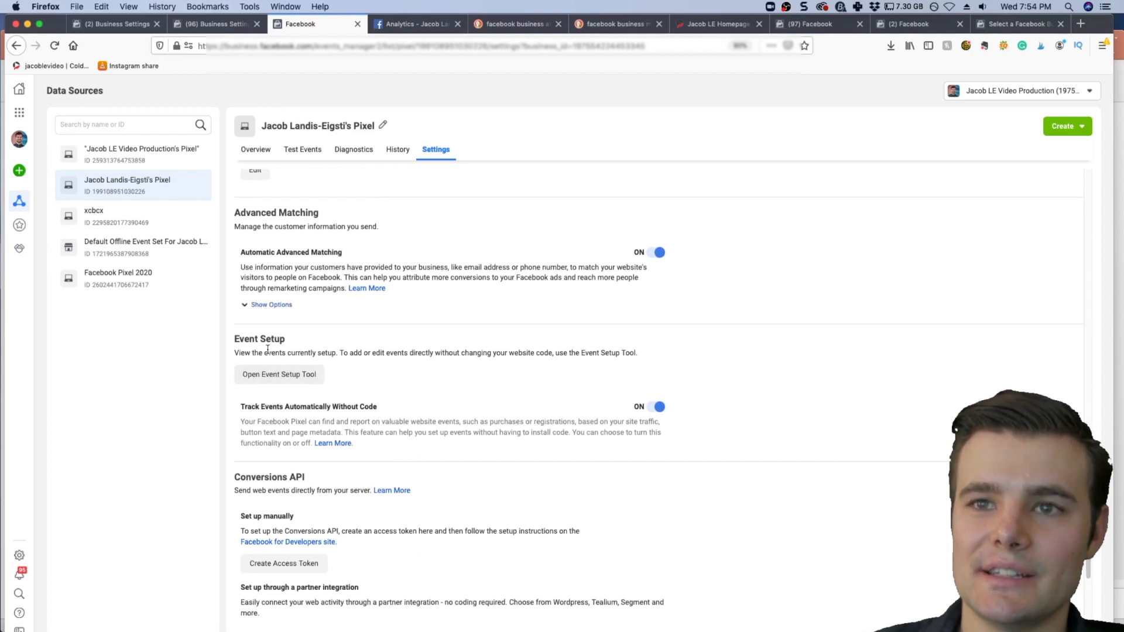
{"action": "left_click", "coordinate": [251, 148]}
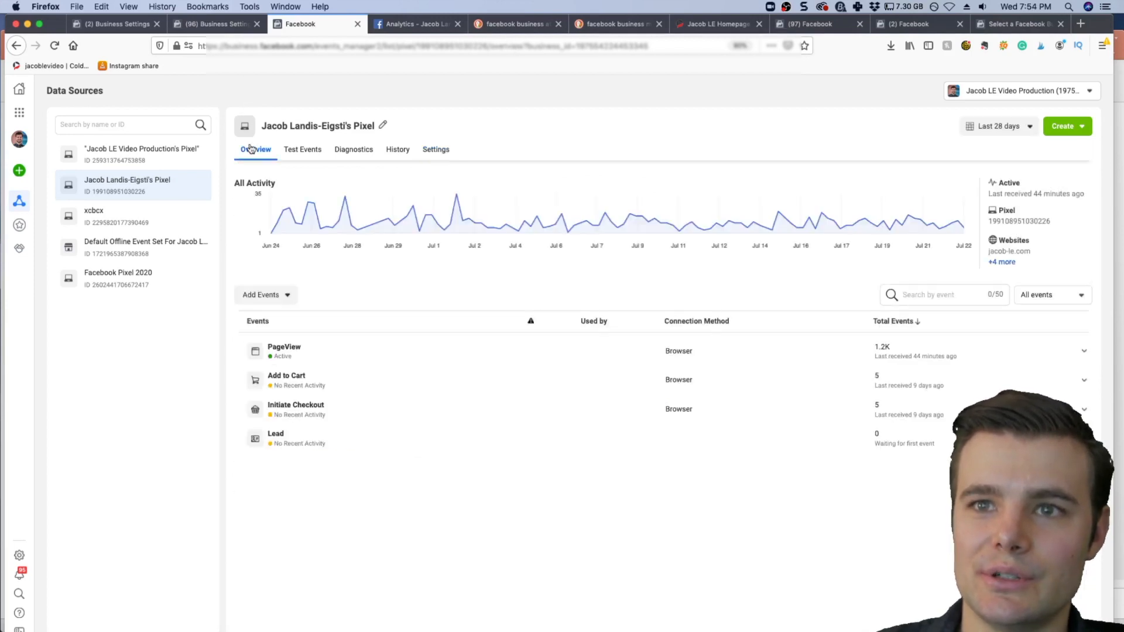
{"action": "left_click", "coordinate": [265, 294]}
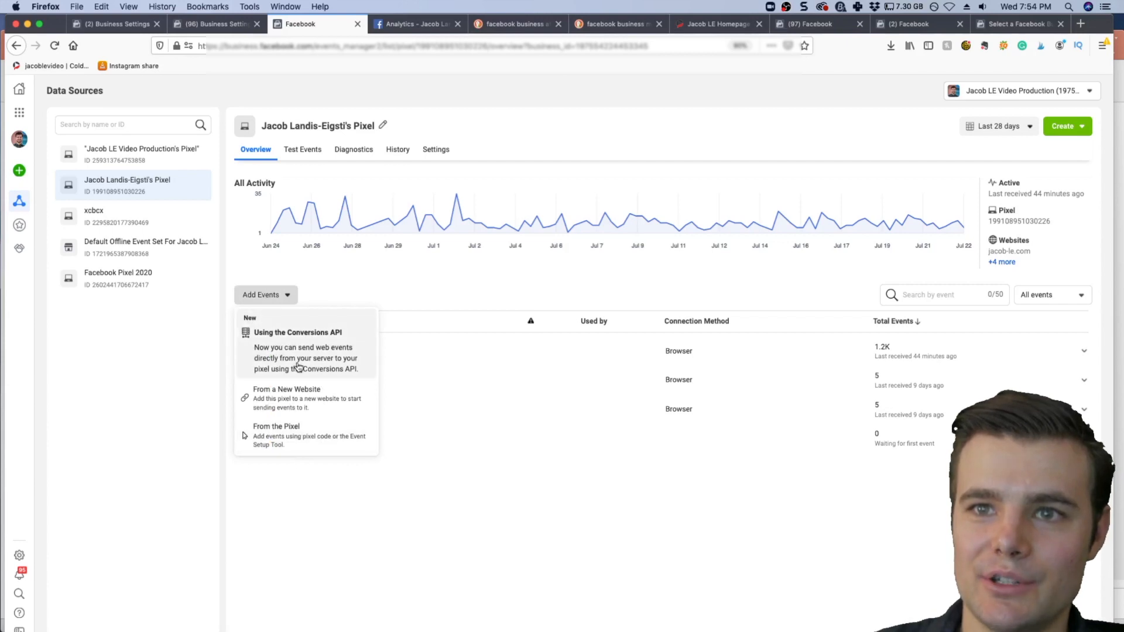
{"action": "left_click", "coordinate": [285, 422]}
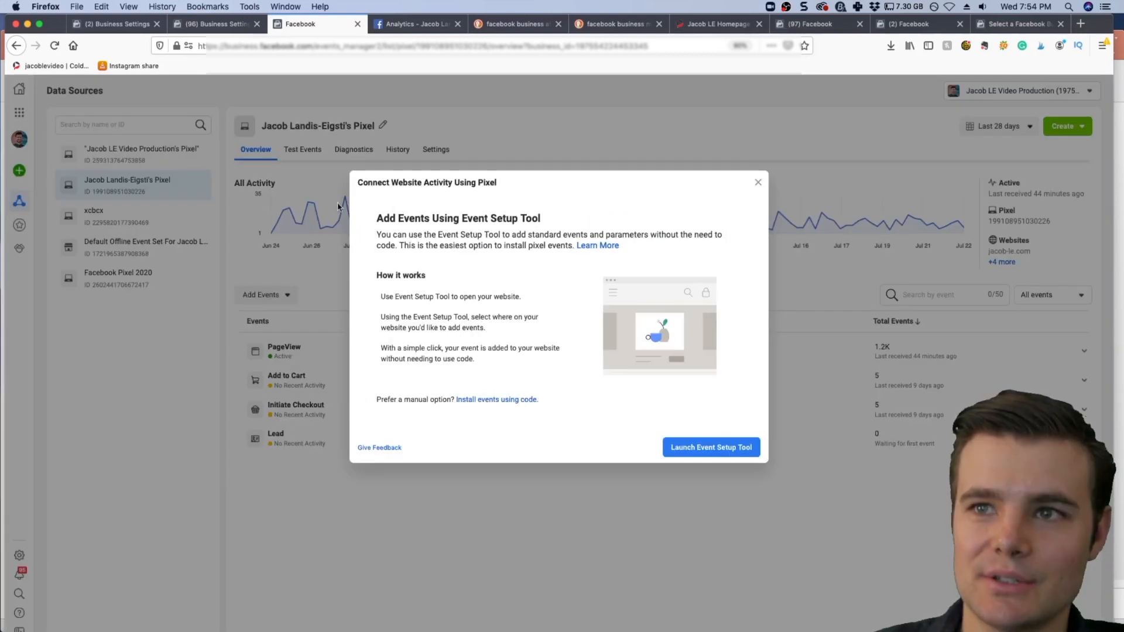
{"action": "left_click", "coordinate": [670, 445]}
{"action": "left_click", "coordinate": [471, 294]}
{"action": "type", "text": "https://jacob-le.com"}
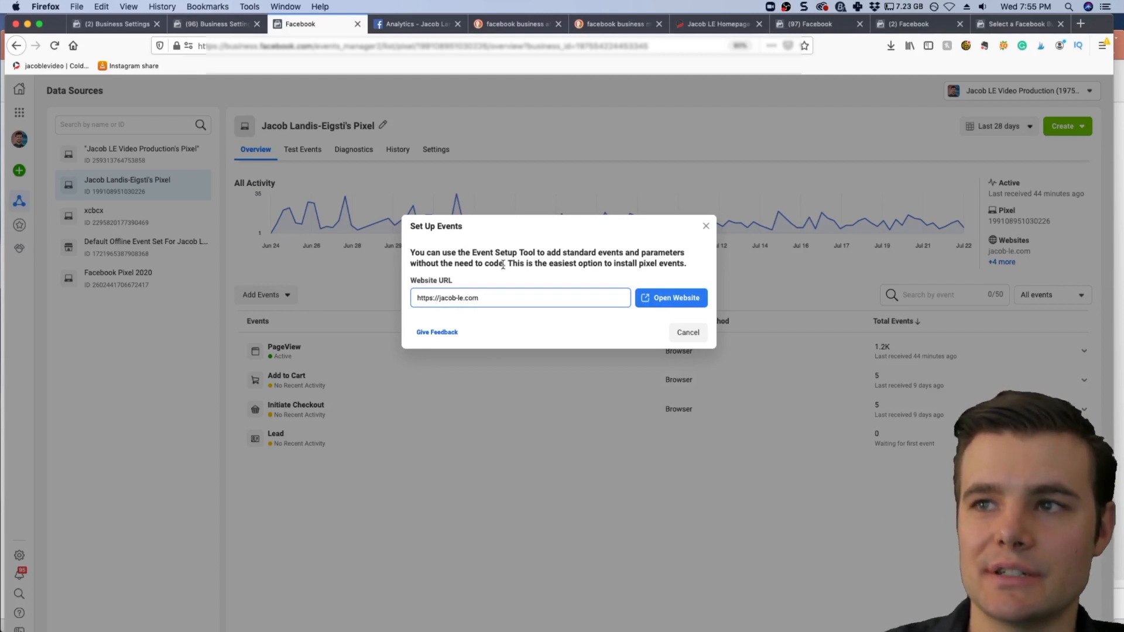
{"action": "left_click", "coordinate": [664, 299]}
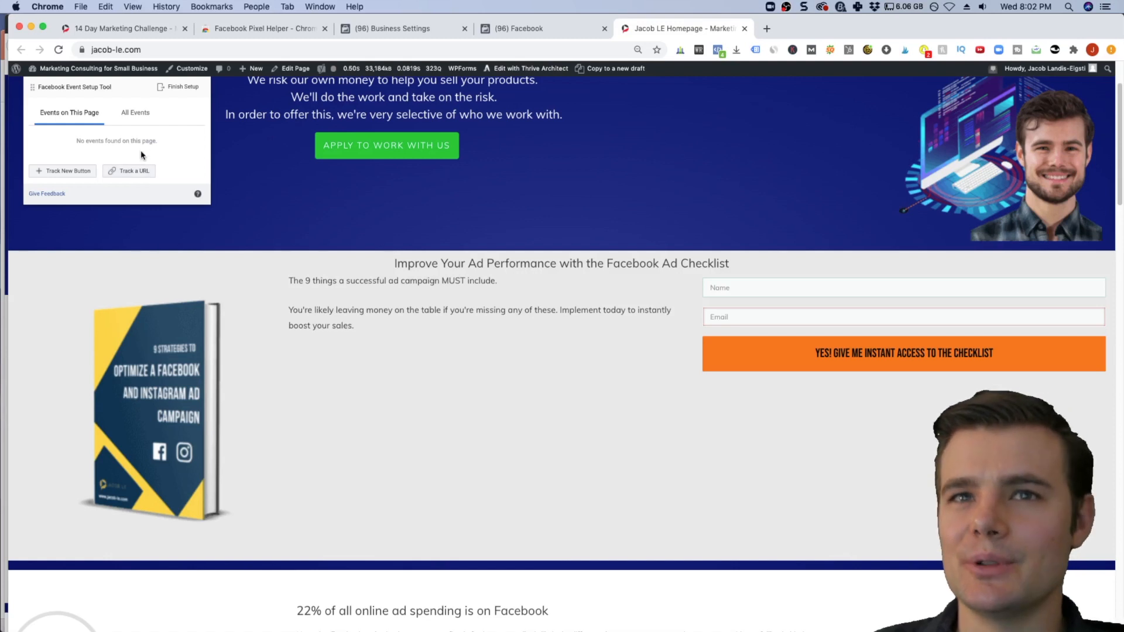
Step: Try out tracking the orange checklist access button as a Lead event and cancel the event setup without confirming
{"action": "left_click", "coordinate": [57, 169]}
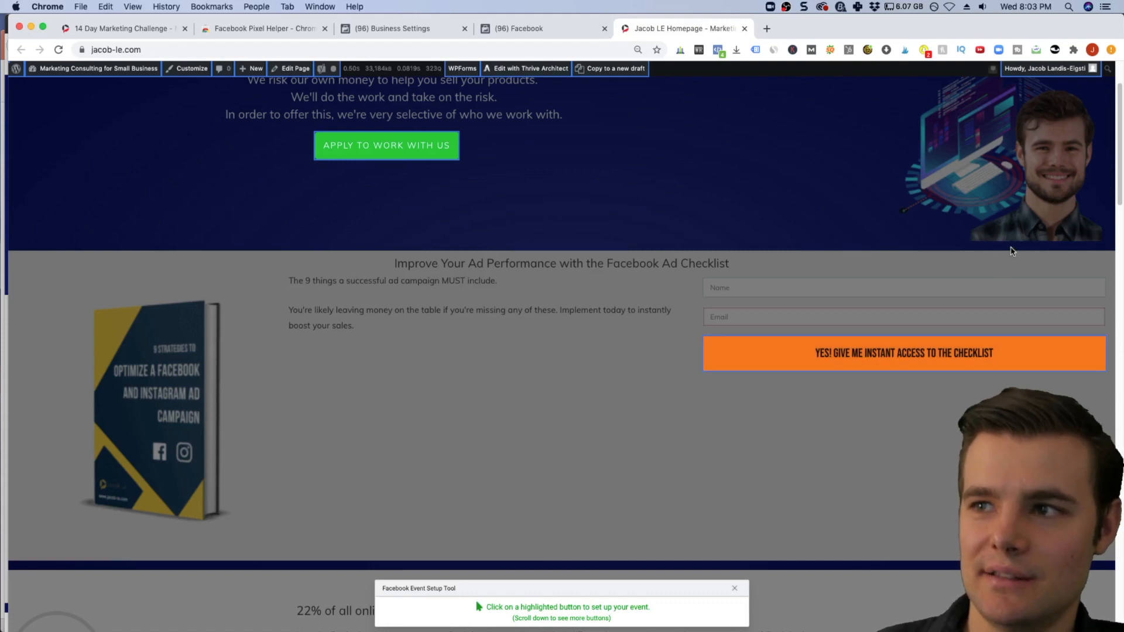
{"action": "left_click", "coordinate": [774, 353]}
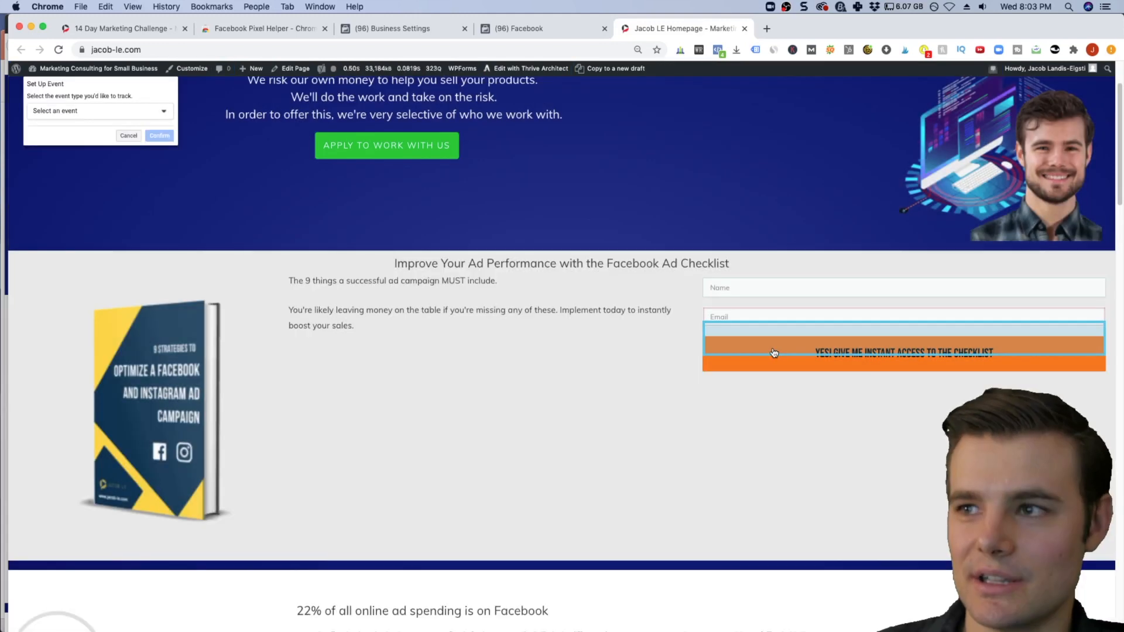
{"action": "left_click", "coordinate": [76, 112]}
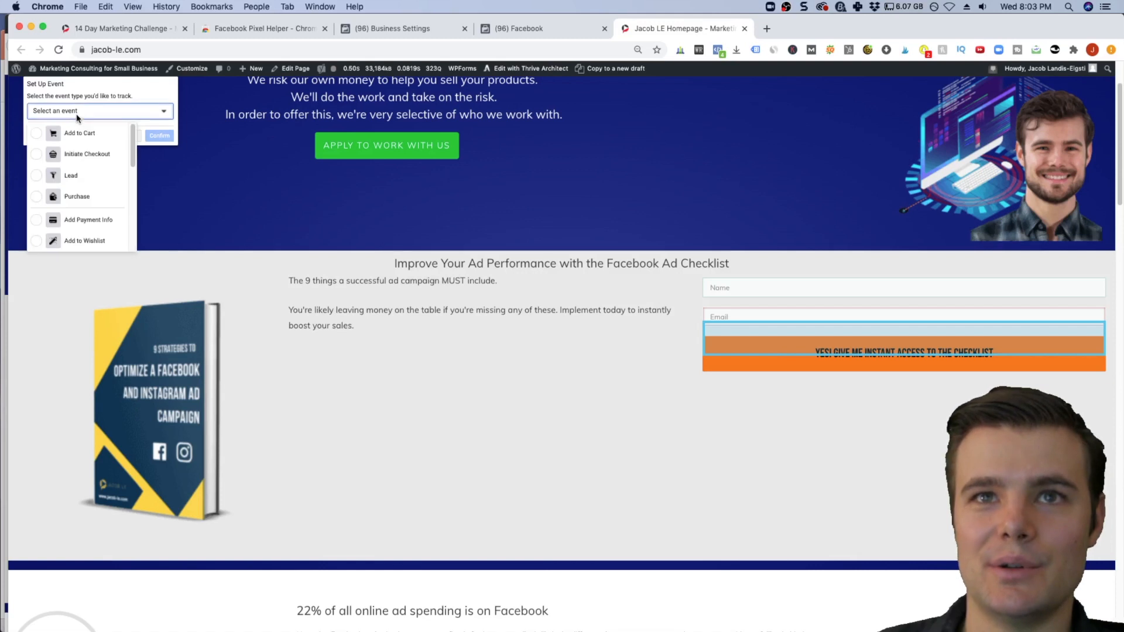
{"action": "left_click", "coordinate": [41, 176]}
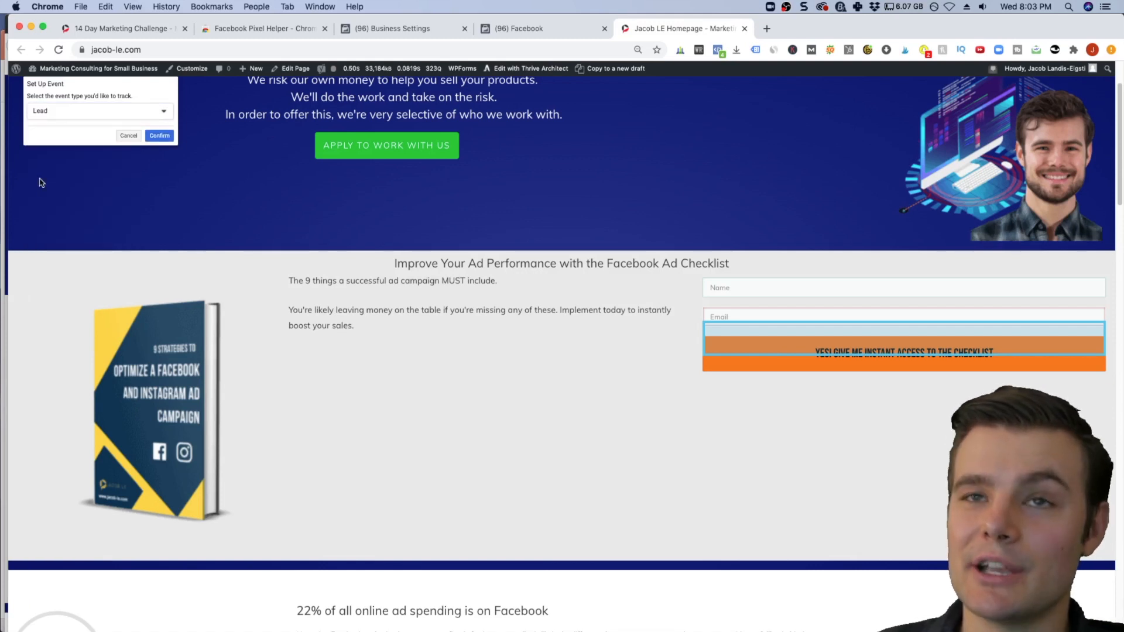
{"action": "left_click", "coordinate": [120, 138]}
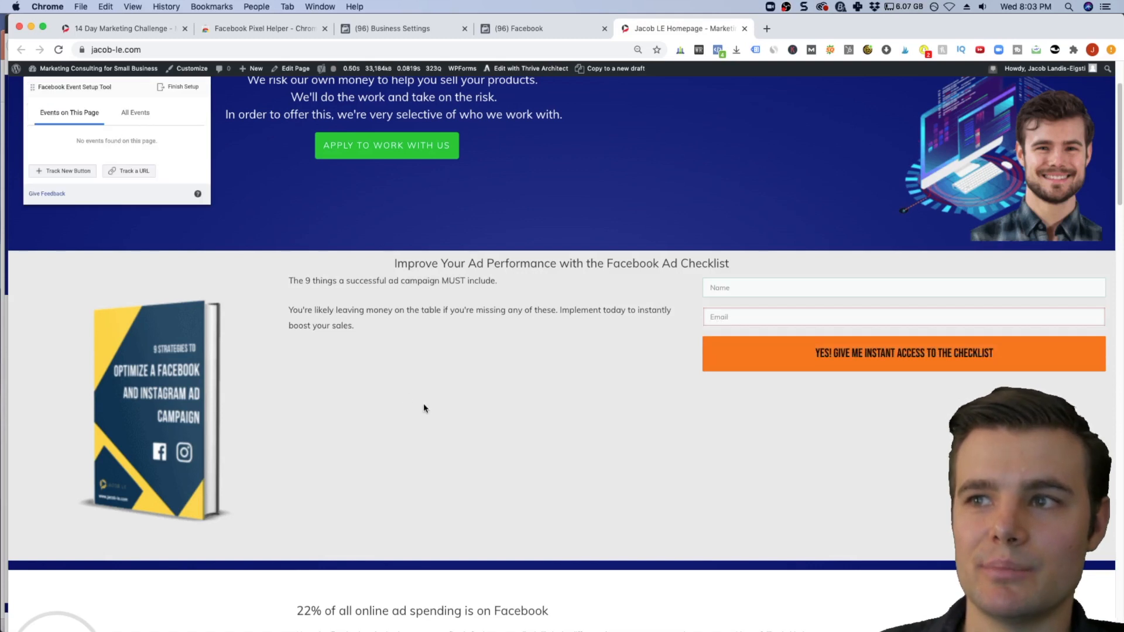
{"action": "left_click", "coordinate": [743, 284]}
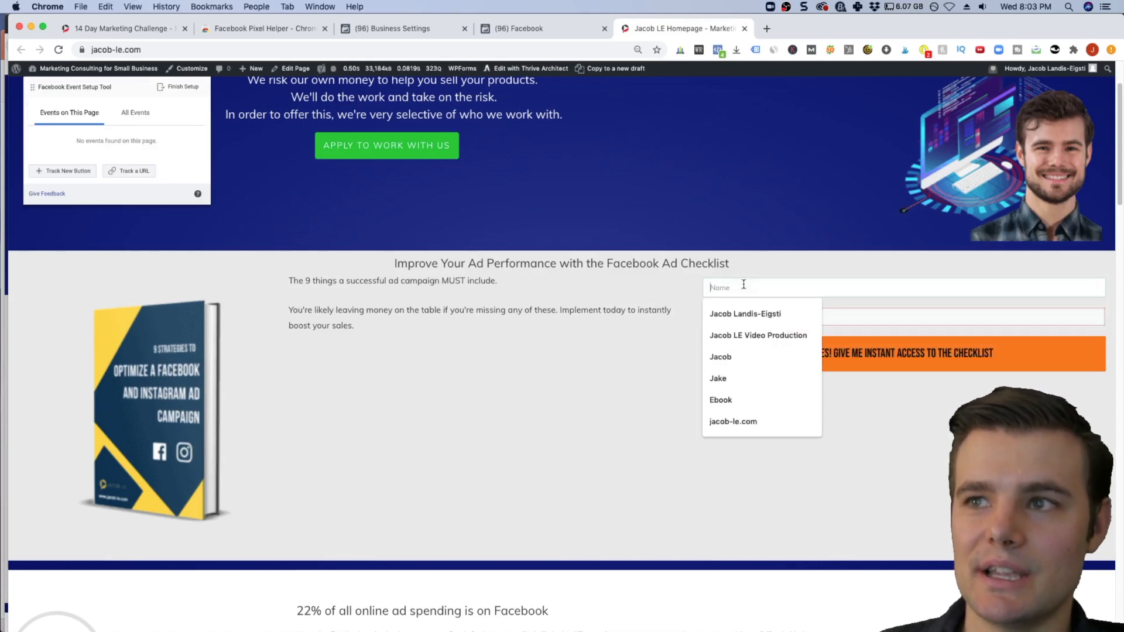
{"action": "left_click", "coordinate": [619, 374]}
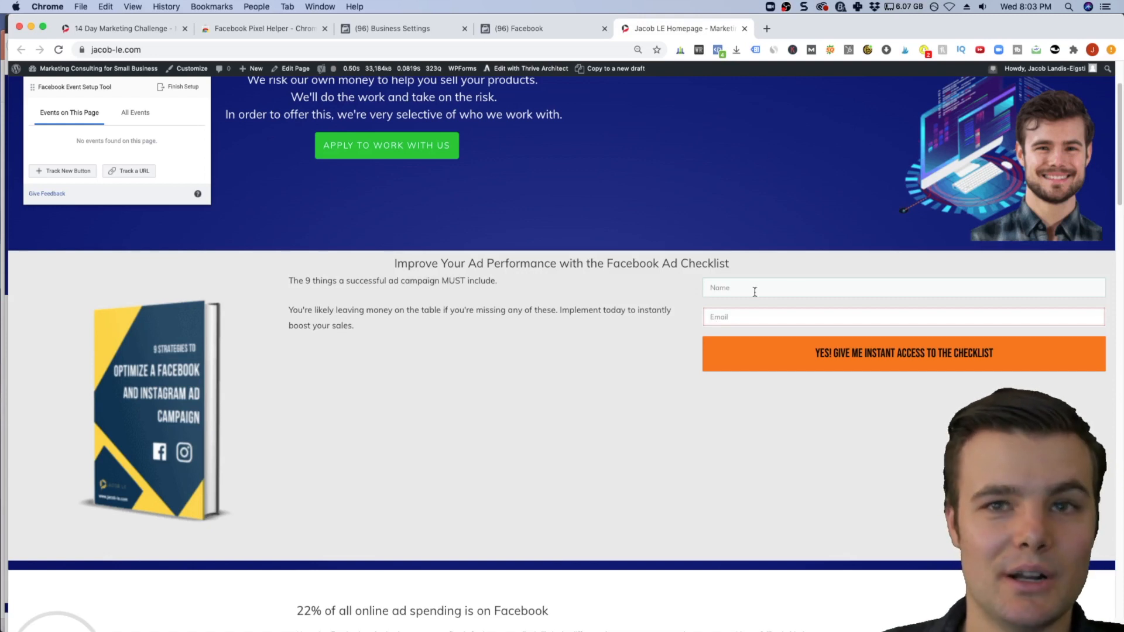
Step: Try requesting the Facebook Ad Checklist from the homepage form with the name and email left empty
{"action": "left_click", "coordinate": [757, 356]}
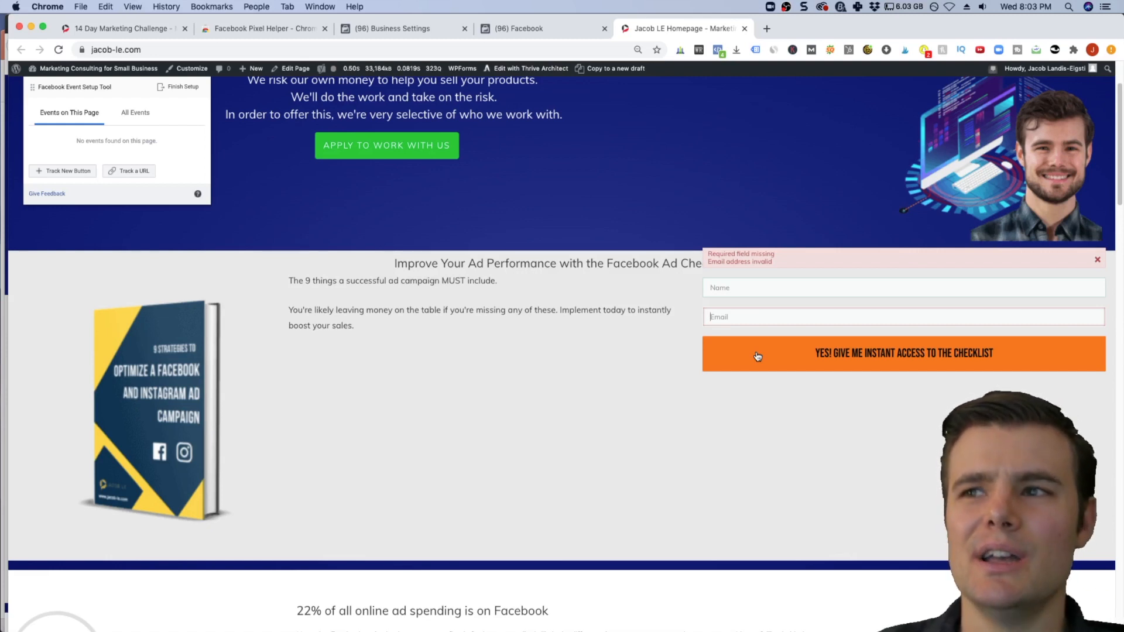
{"action": "left_click", "coordinate": [758, 356]}
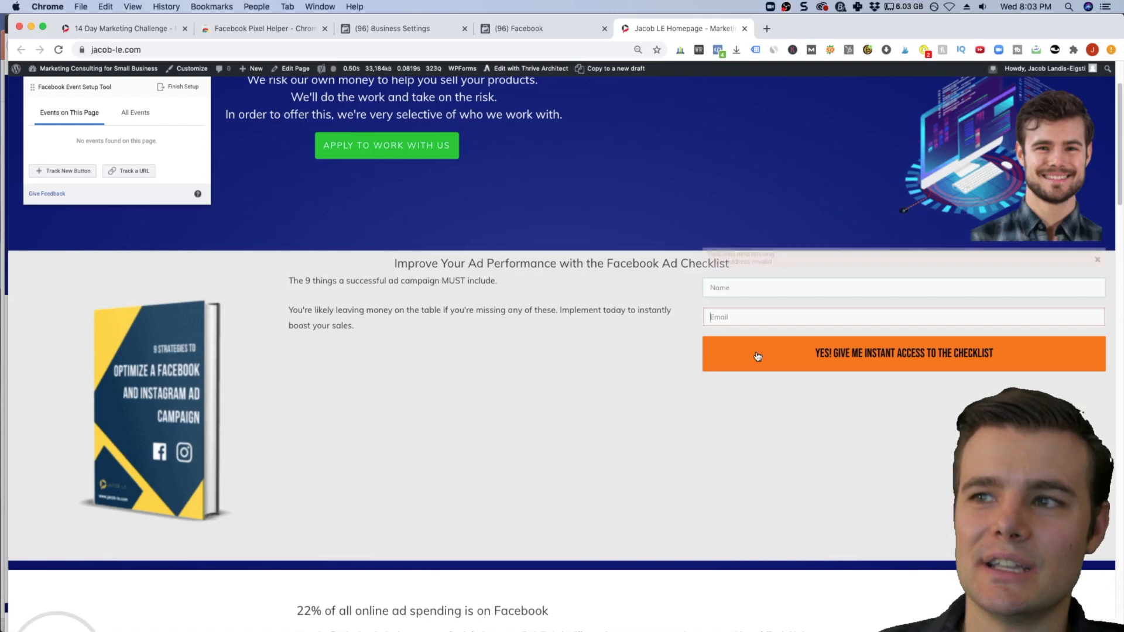
{"action": "left_click", "coordinate": [758, 357]}
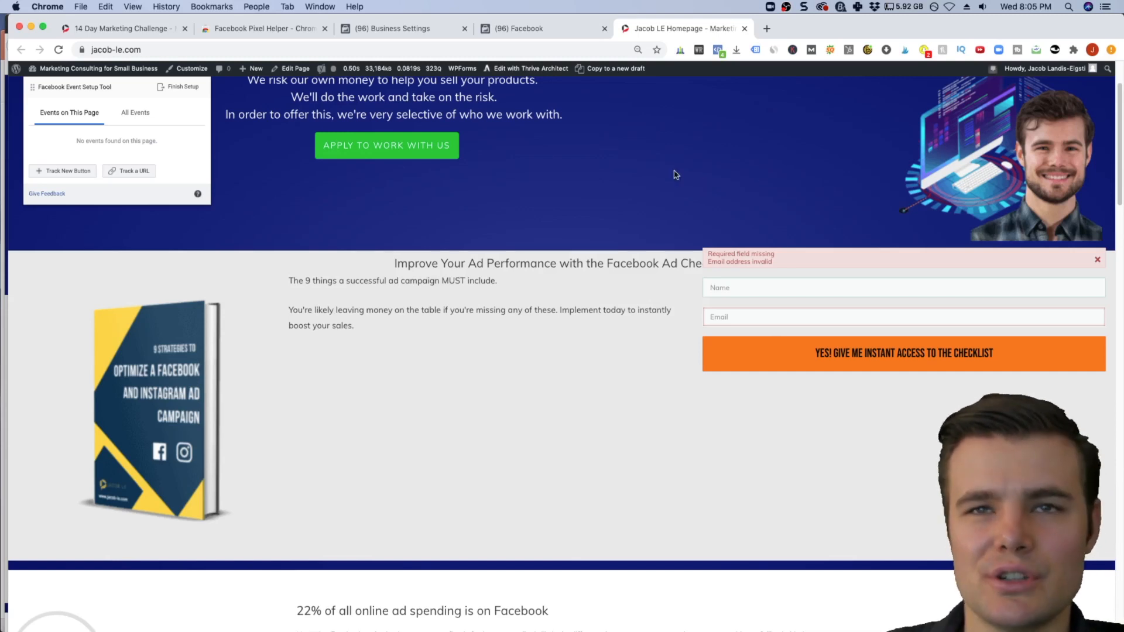
Step: Try out tracking the homepage URL as an Initiate Checkout event and cancel the setup without confirming
{"action": "left_click", "coordinate": [136, 173]}
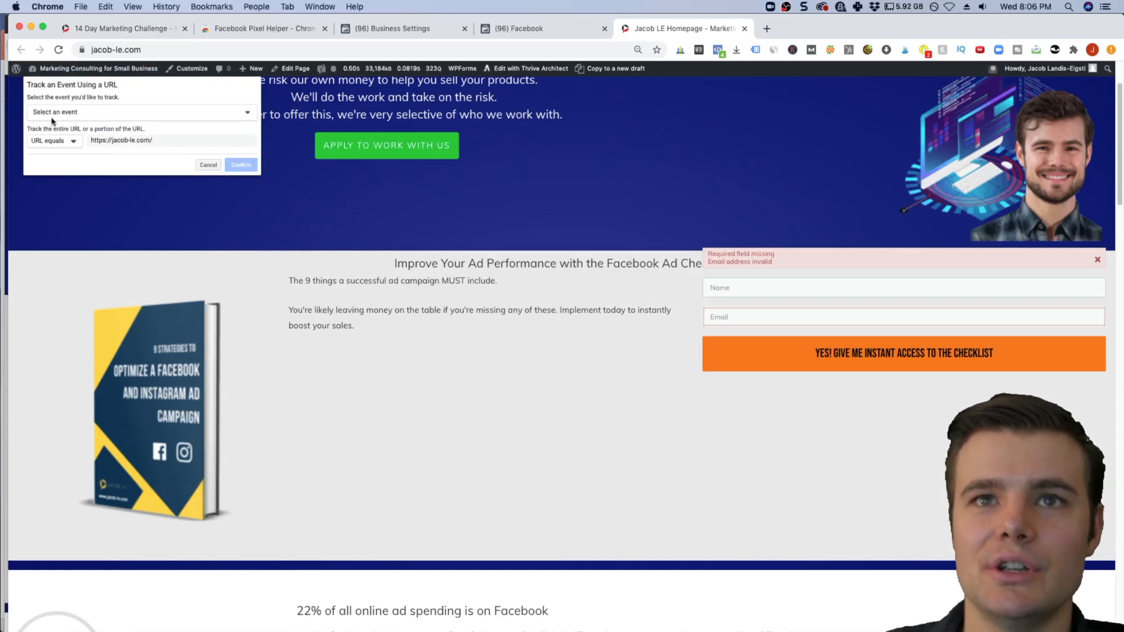
{"action": "left_click", "coordinate": [80, 110]}
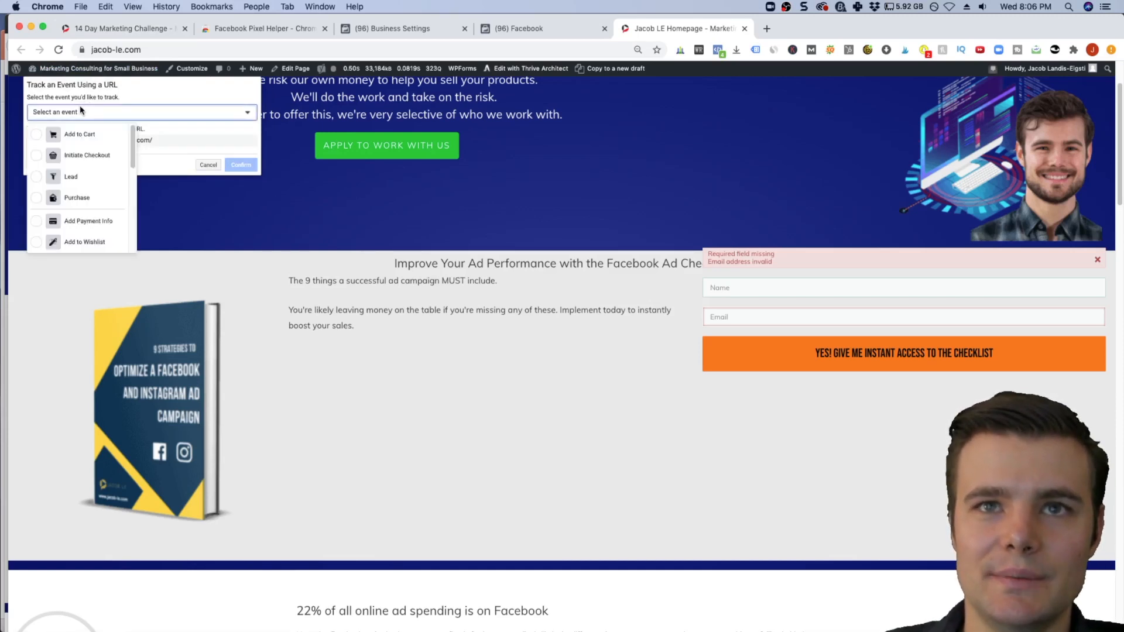
{"action": "left_click", "coordinate": [72, 156]}
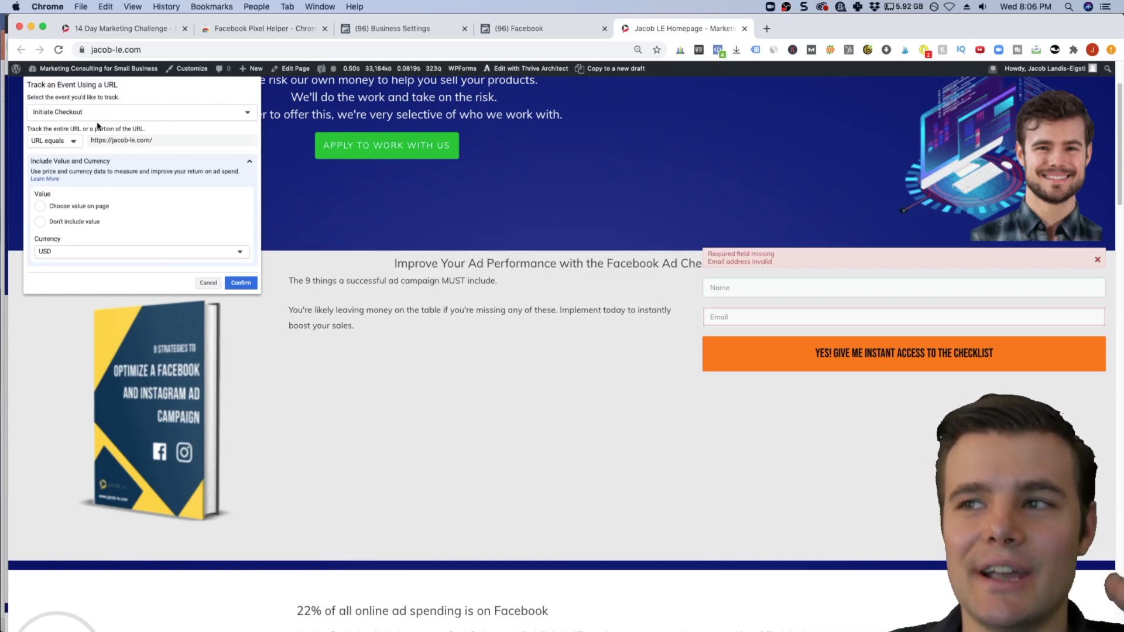
{"action": "left_click", "coordinate": [208, 284]}
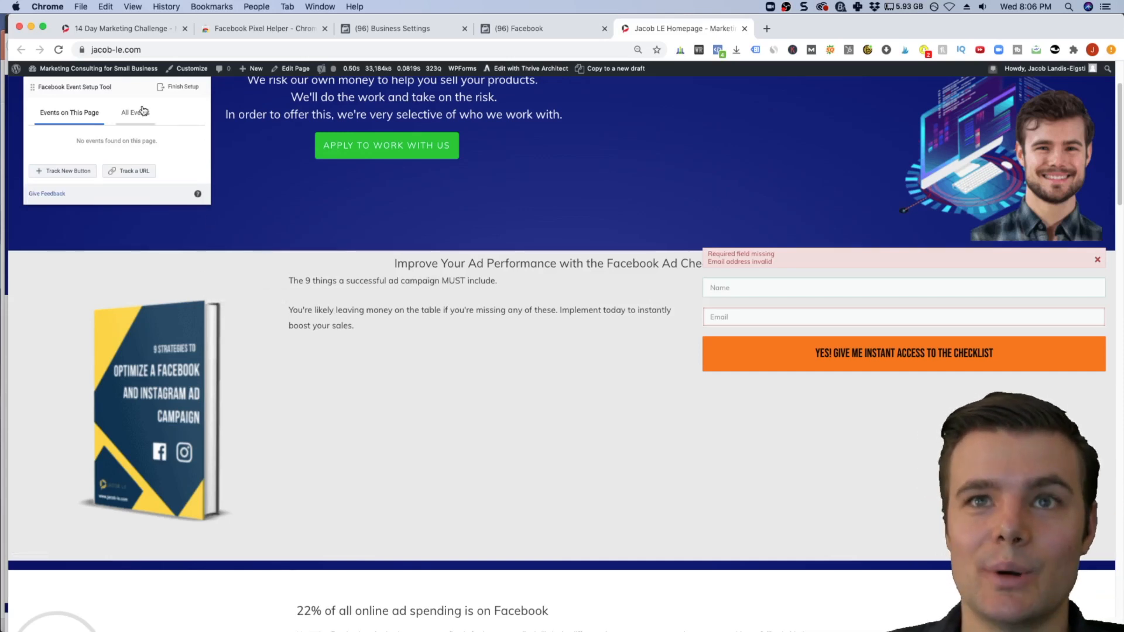
Step: Try out tracking the homepage URL as a Purchase event and cancel the setup without confirming
{"action": "left_click", "coordinate": [121, 174]}
{"action": "left_click", "coordinate": [120, 112]}
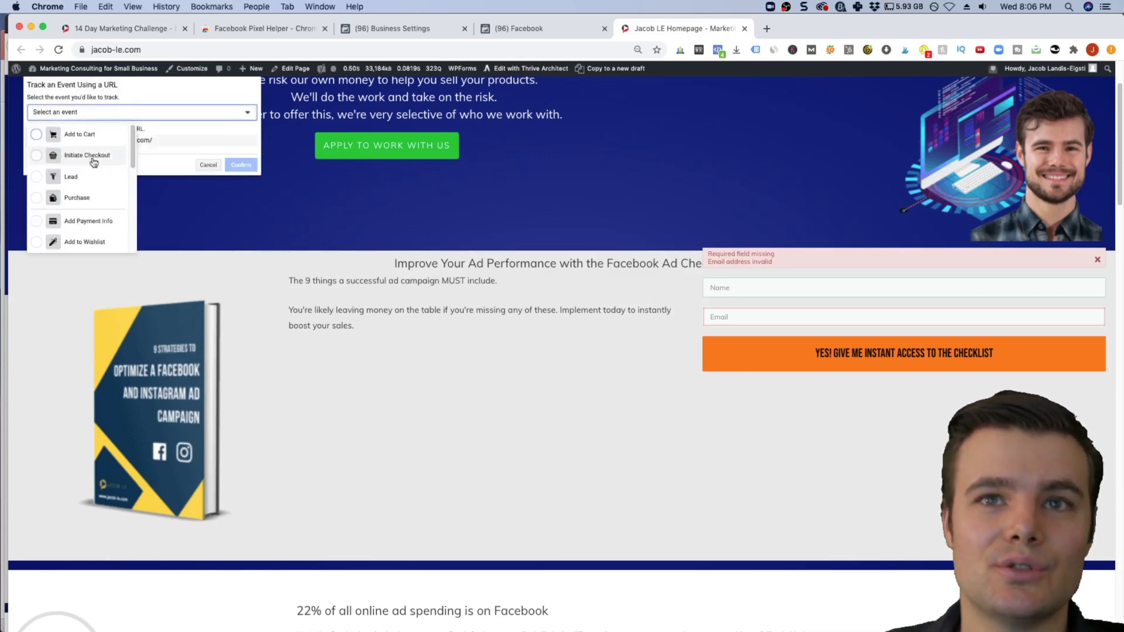
{"action": "left_click", "coordinate": [78, 199]}
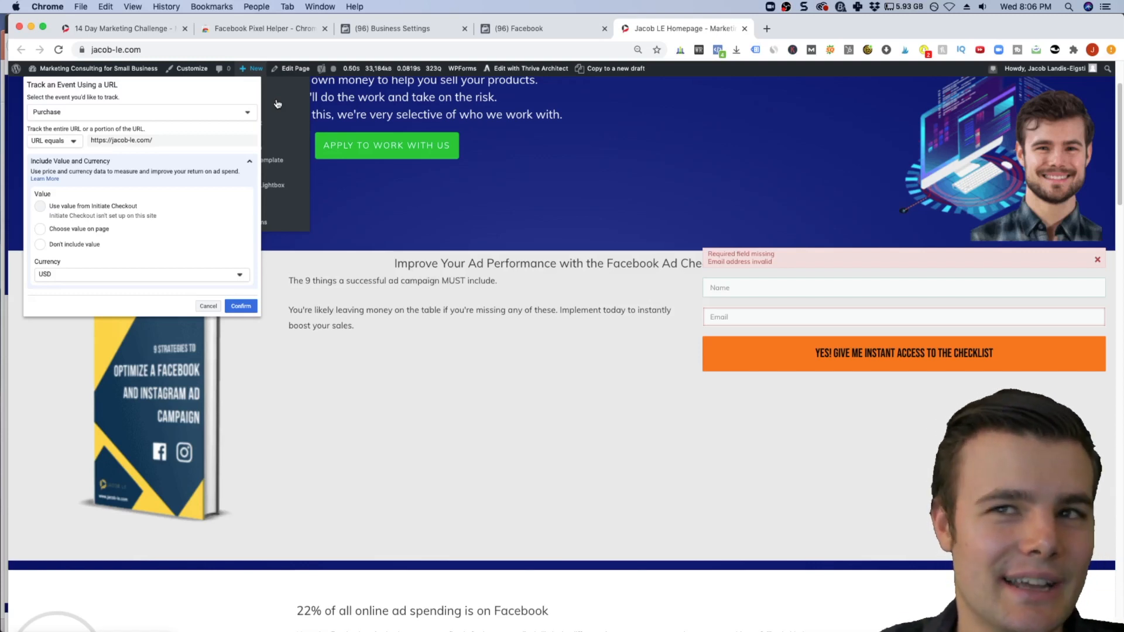
{"action": "left_click", "coordinate": [208, 306]}
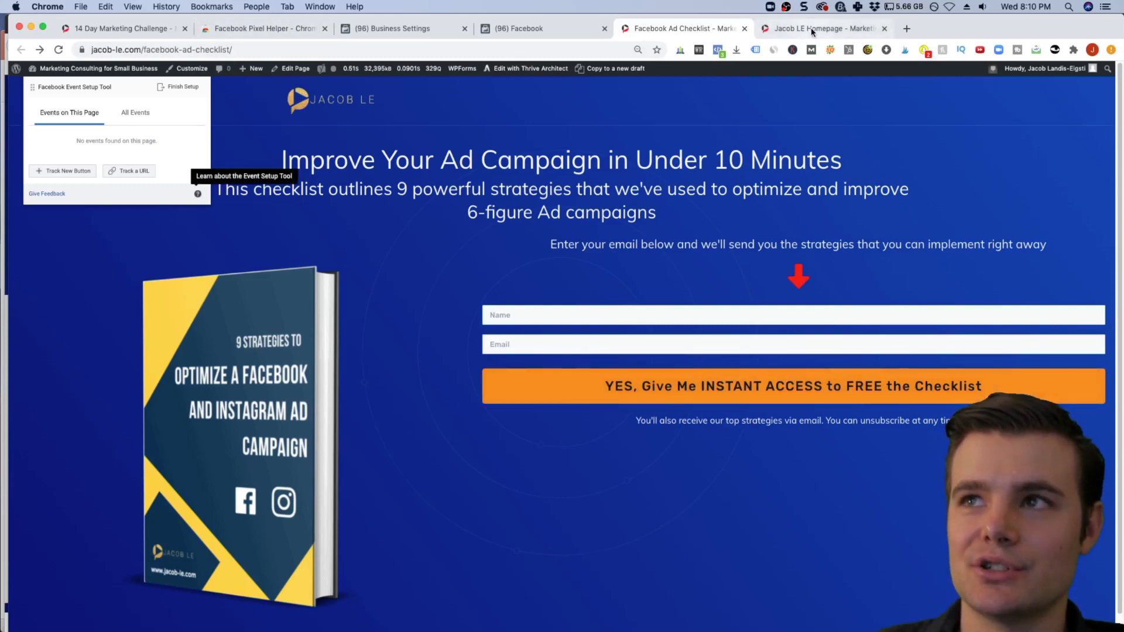
{"action": "left_click", "coordinate": [526, 29]}
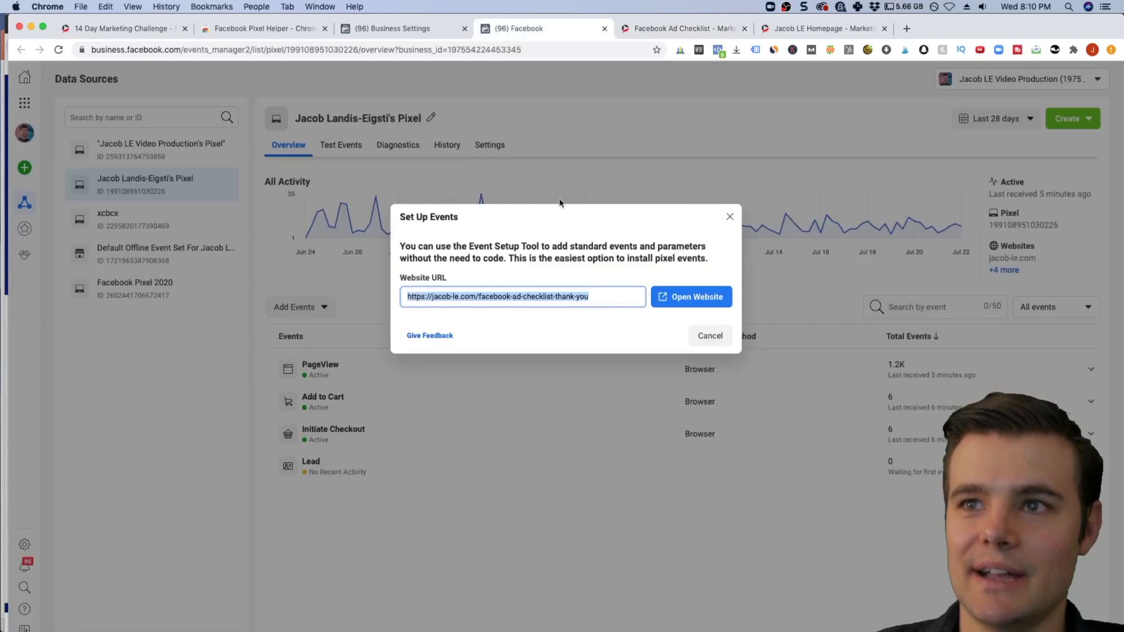
{"action": "left_click", "coordinate": [689, 302]}
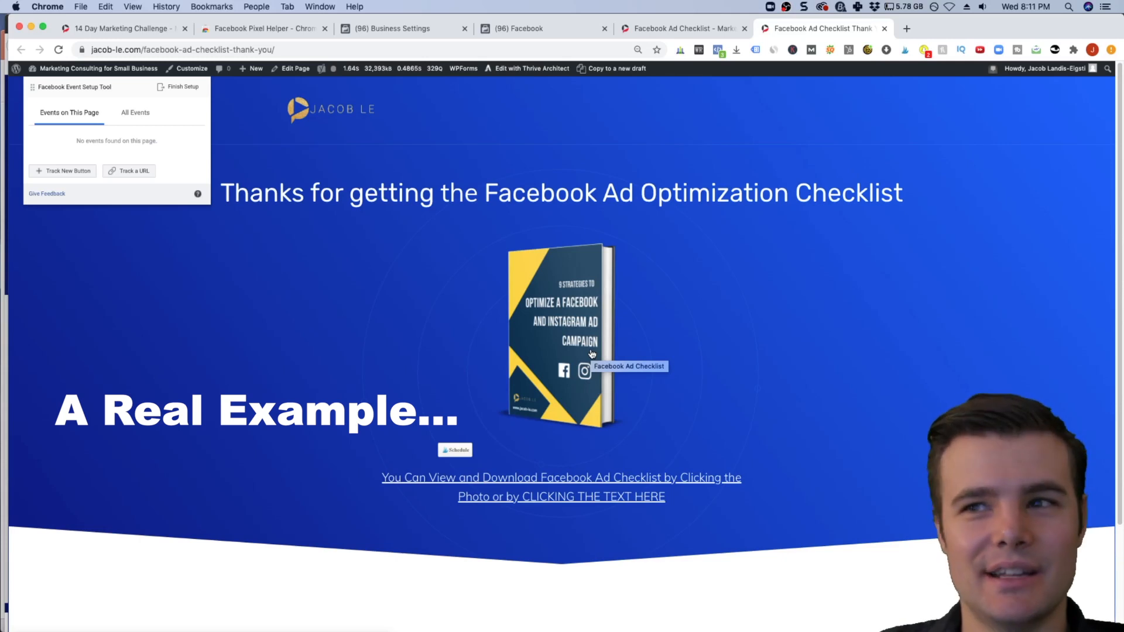
{"action": "left_click", "coordinate": [143, 115]}
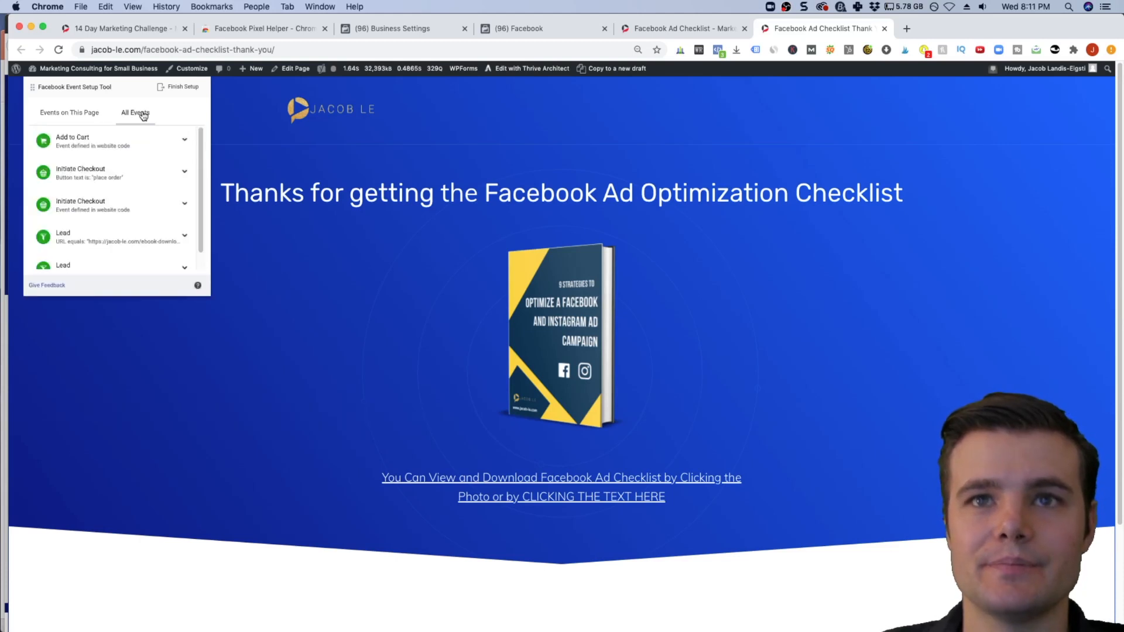
{"action": "left_click", "coordinate": [92, 111]}
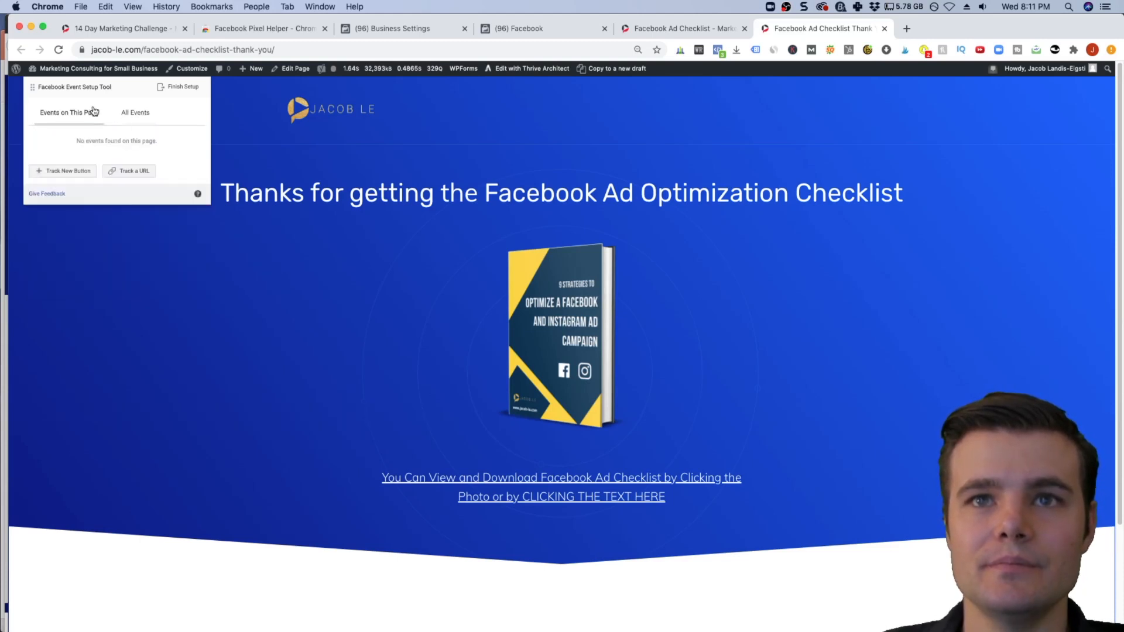
{"action": "left_click", "coordinate": [139, 173]}
{"action": "left_click", "coordinate": [169, 118]}
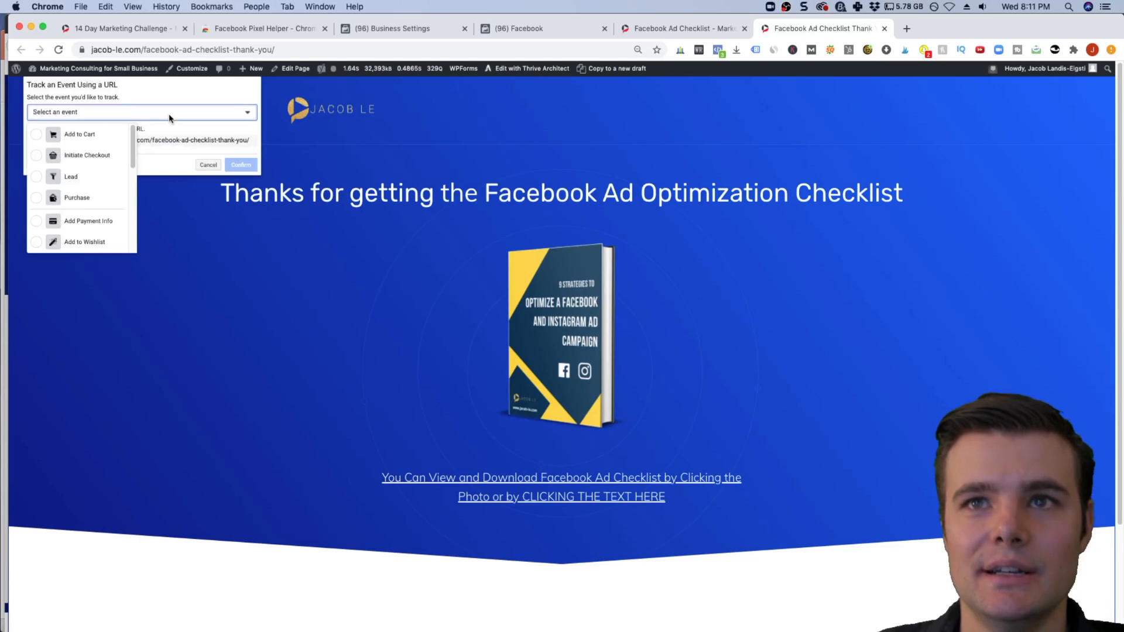
{"action": "left_click", "coordinate": [71, 177]}
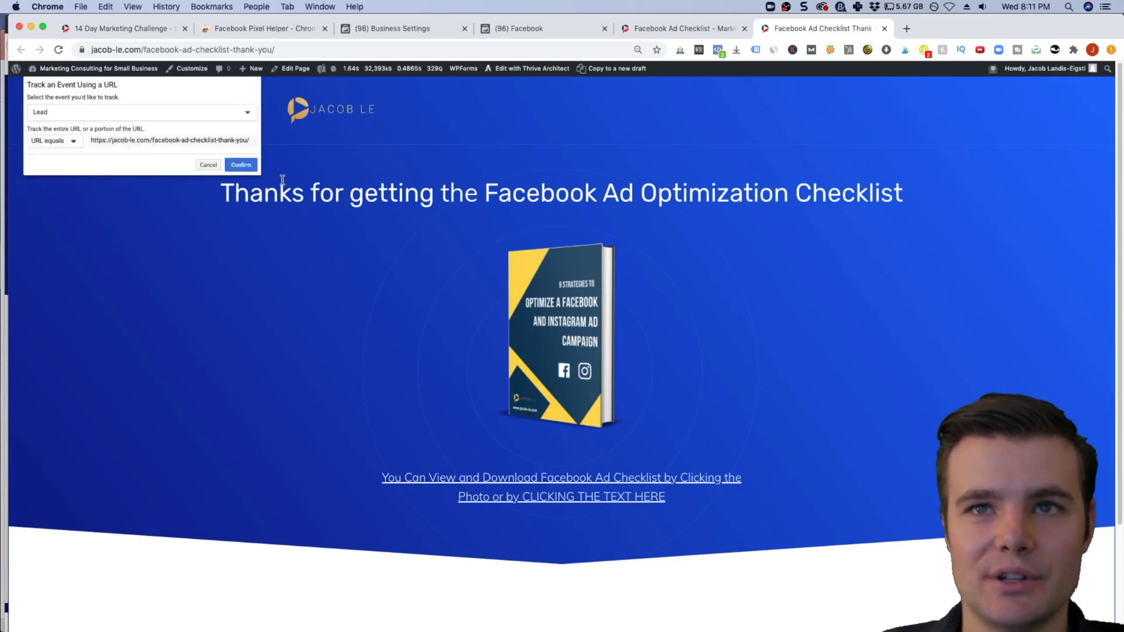
{"action": "left_click", "coordinate": [240, 166]}
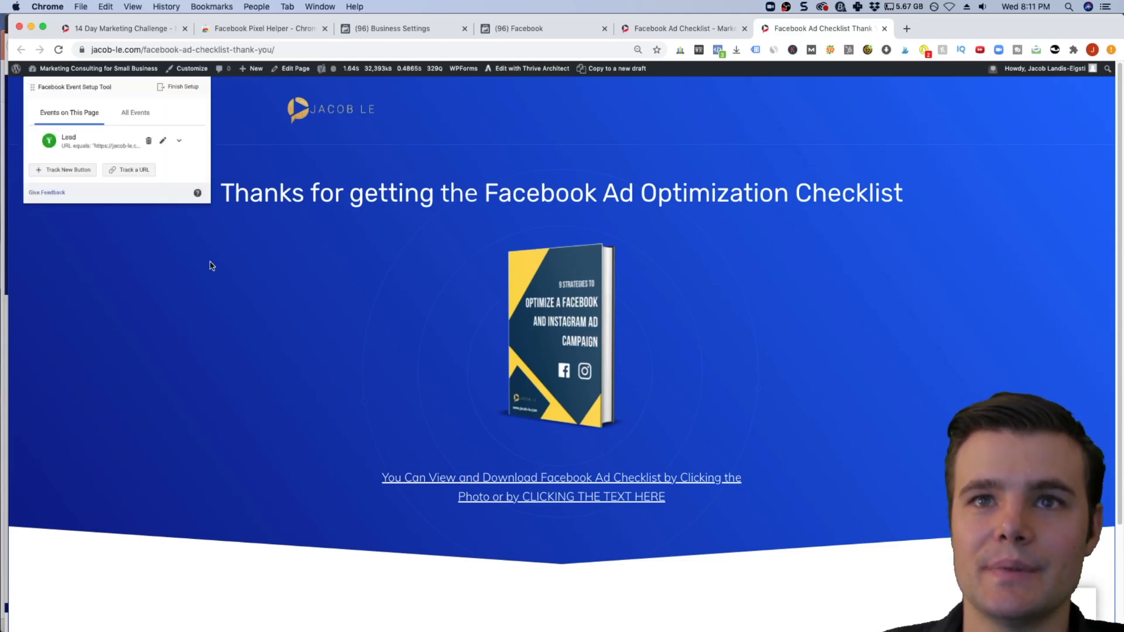
{"action": "left_click", "coordinate": [181, 88]}
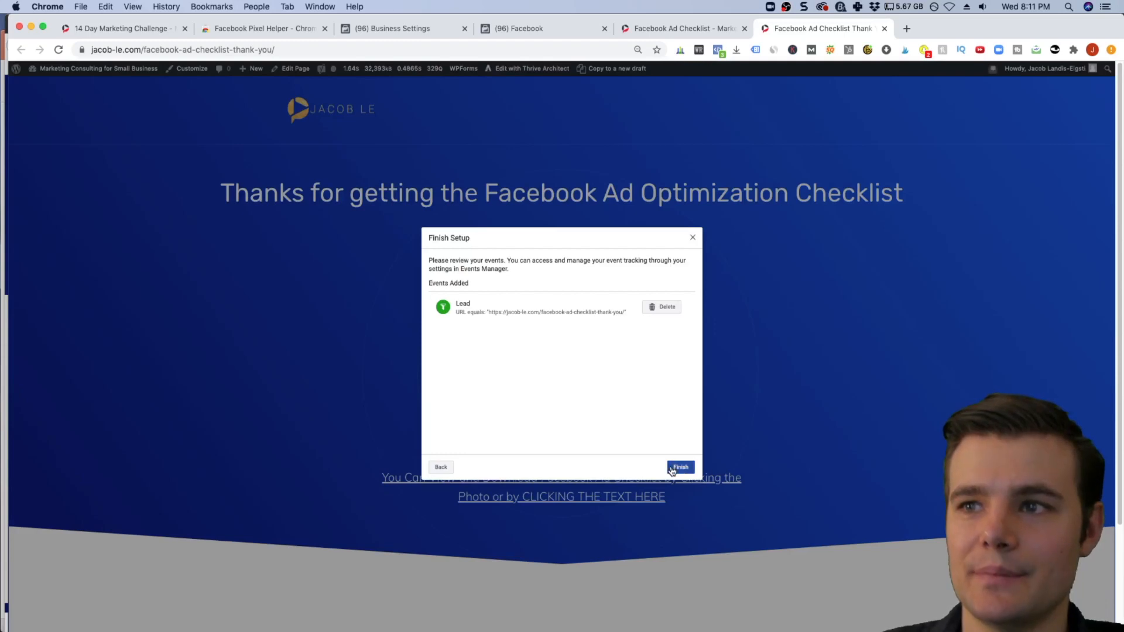
{"action": "left_click", "coordinate": [680, 467]}
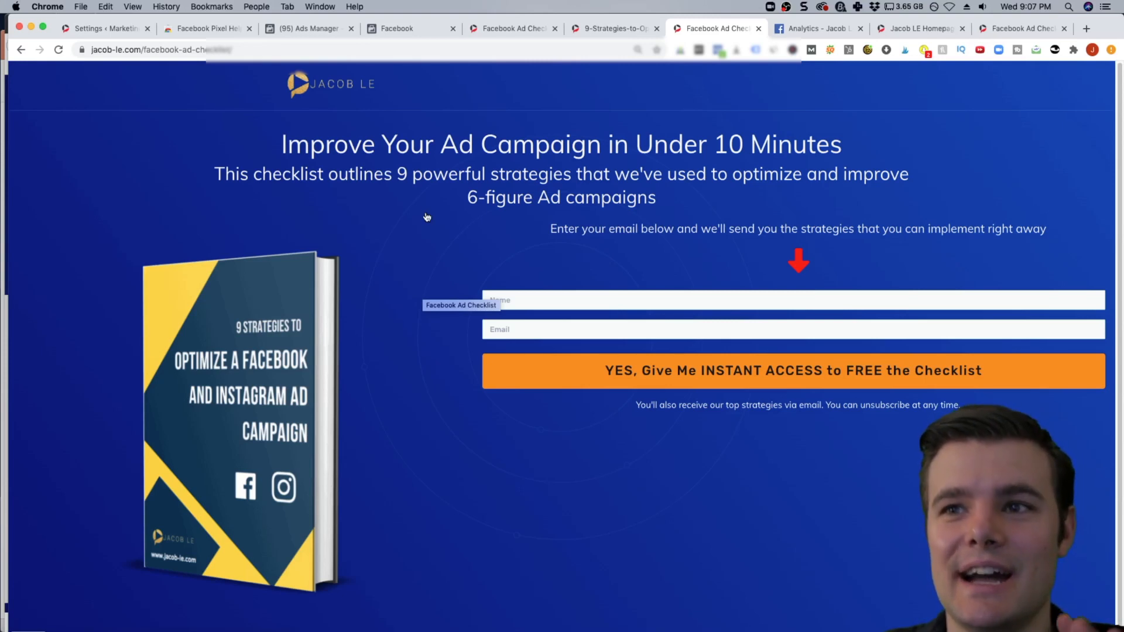
Step: Look through the strategies and cheatsheet pages of the Facebook ad optimization PDF
{"action": "left_click", "coordinate": [616, 35]}
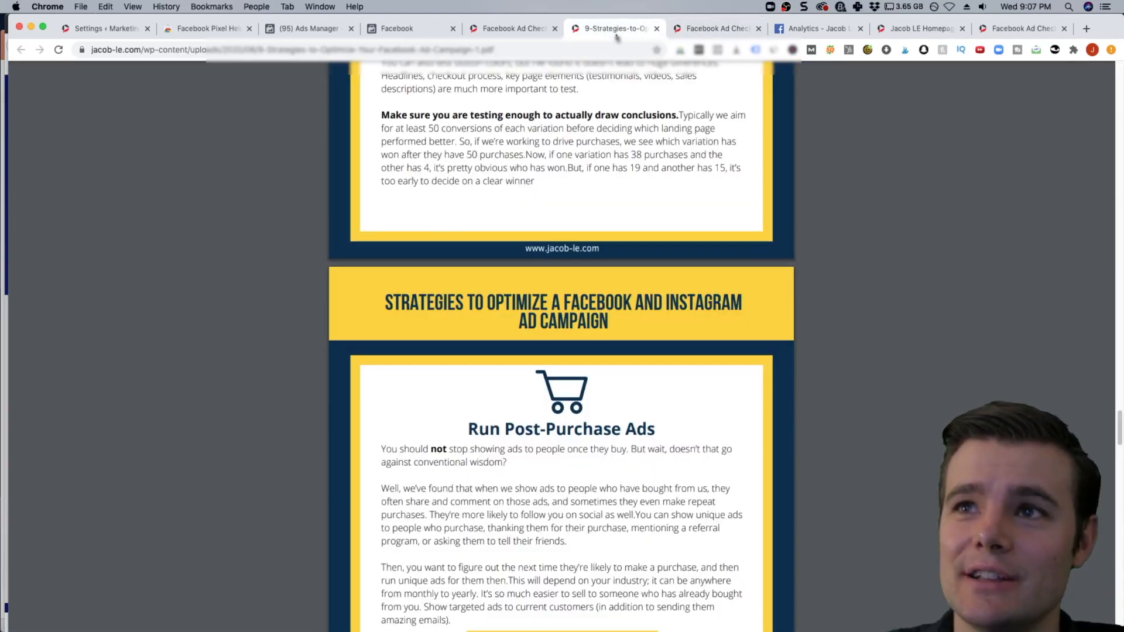
{"action": "scroll", "coordinate": [525, 170], "scroll_direction": "up", "scroll_amount": 20}
{"action": "scroll", "coordinate": [525, 170], "scroll_direction": "up", "scroll_amount": 20}
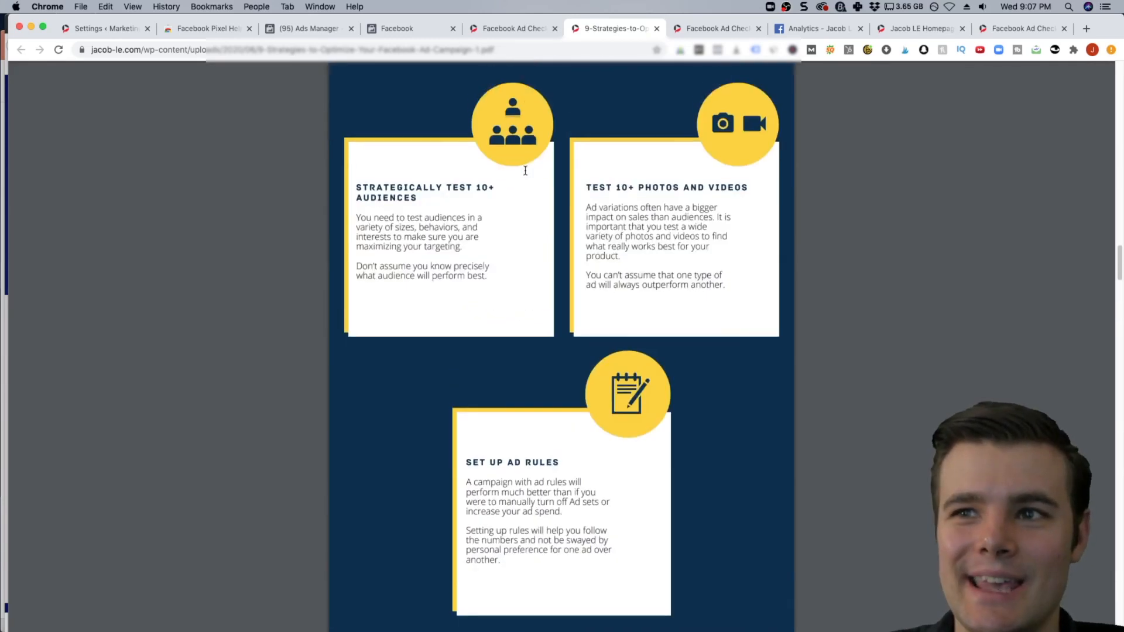
{"action": "scroll", "coordinate": [525, 170], "scroll_direction": "up", "scroll_amount": 20}
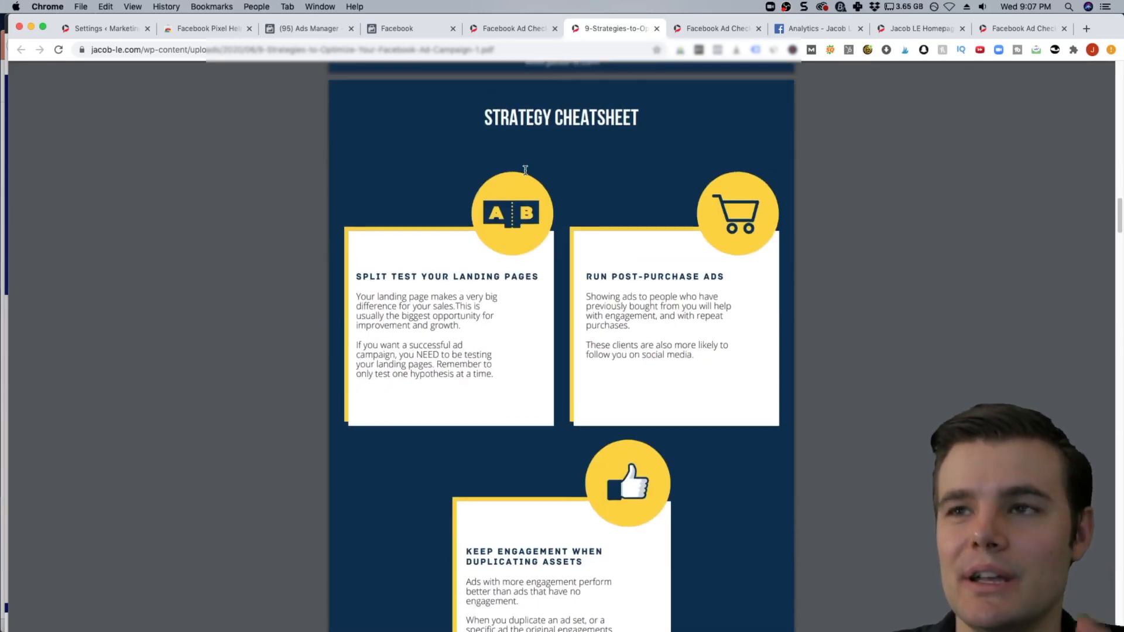
{"action": "scroll", "coordinate": [525, 170], "scroll_direction": "up", "scroll_amount": 20}
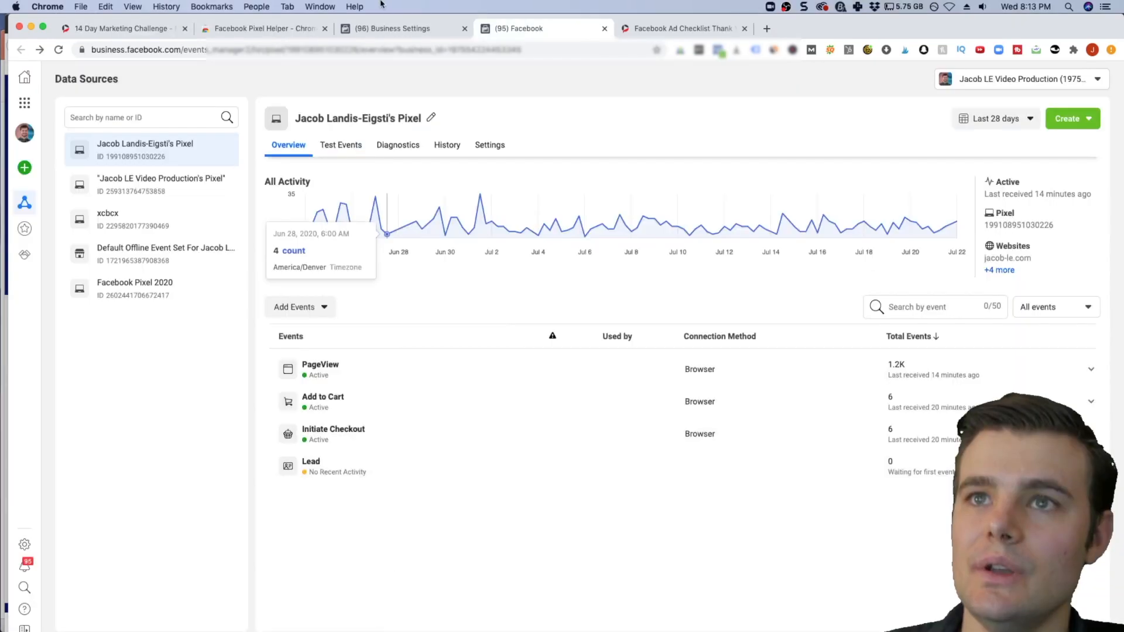
{"action": "left_click", "coordinate": [318, 462]}
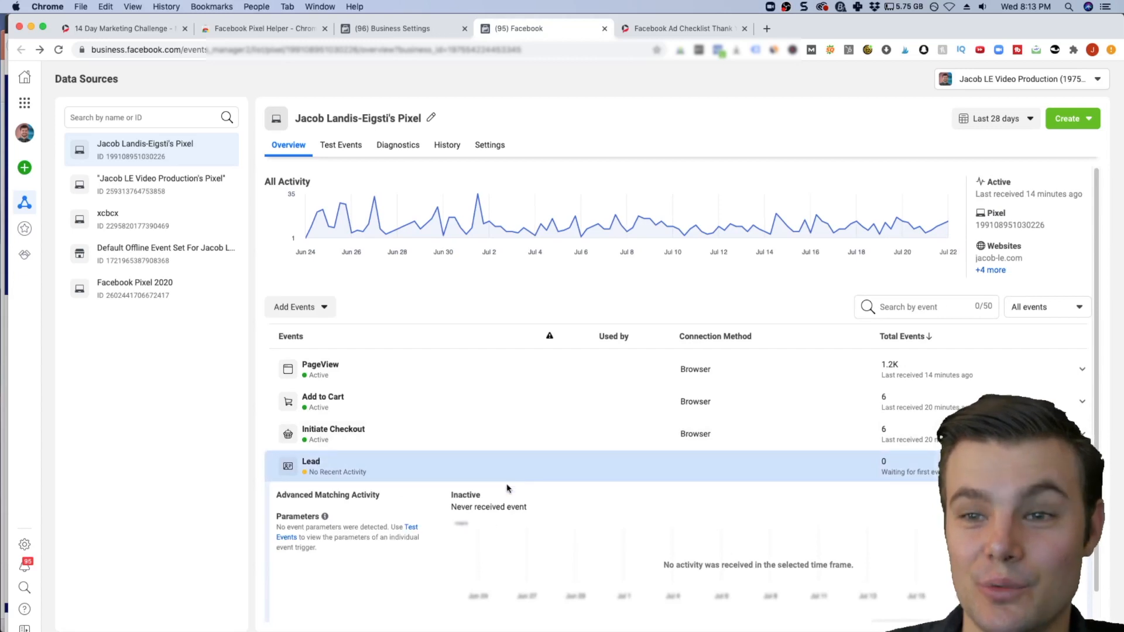
{"action": "left_click", "coordinate": [409, 529]}
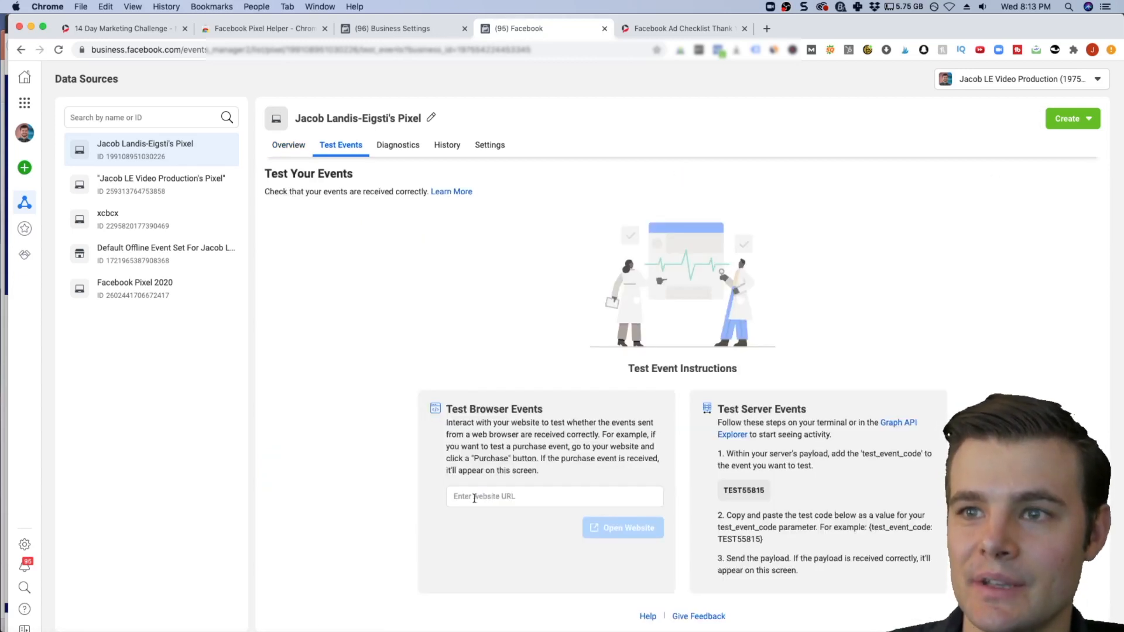
{"action": "left_click", "coordinate": [474, 498]}
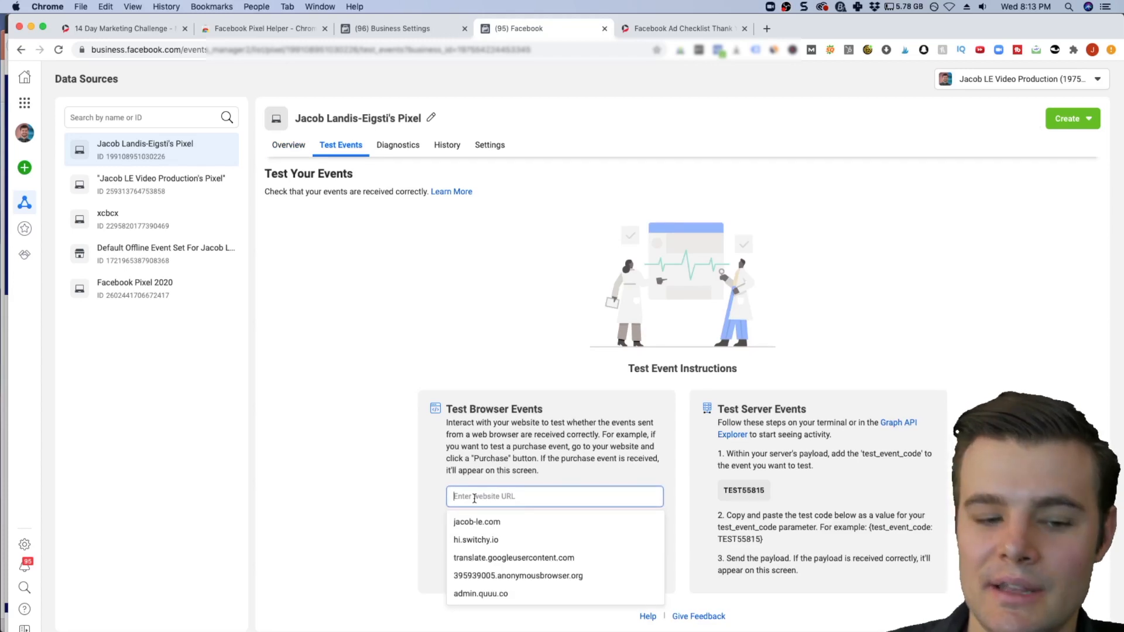
{"action": "type", "text": "https://jacob-le.com/facebook-ad-checklist-thank-you/"}
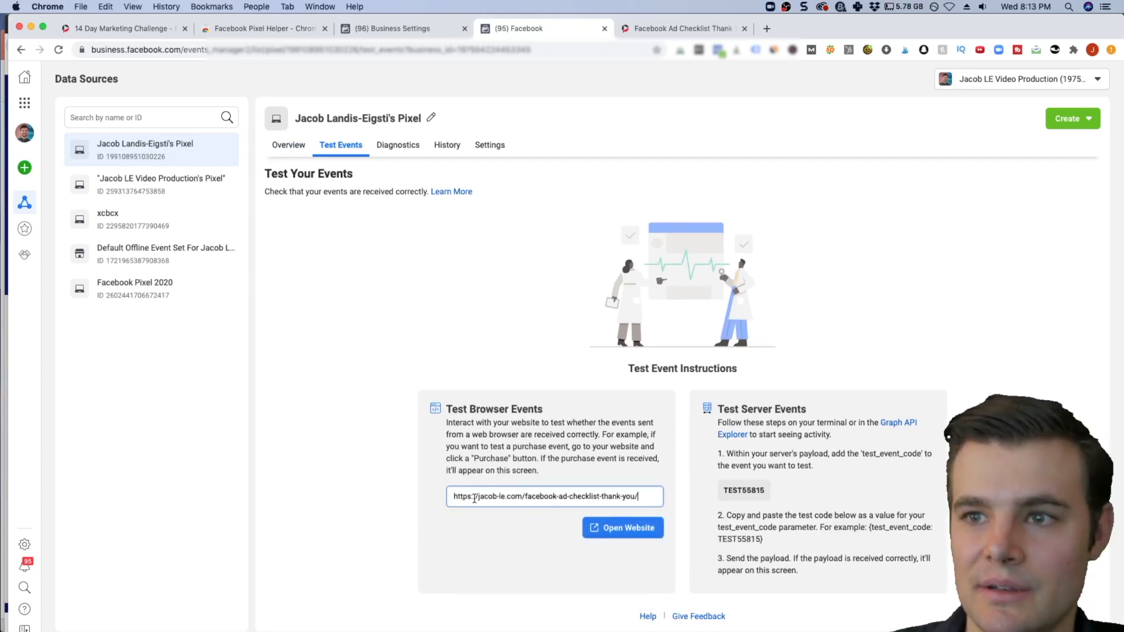
{"action": "left_click", "coordinate": [631, 527]}
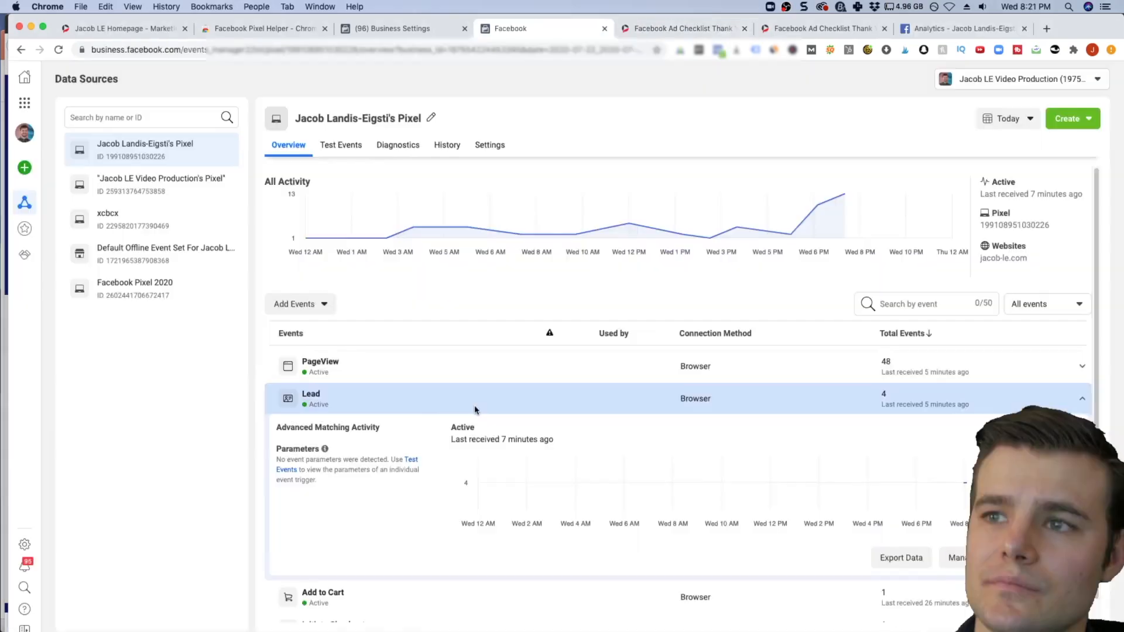
Step: Review the Lead event's recent activities with their times and URLs, and inspect its triggers in the event management dialog
{"action": "left_click", "coordinate": [474, 401]}
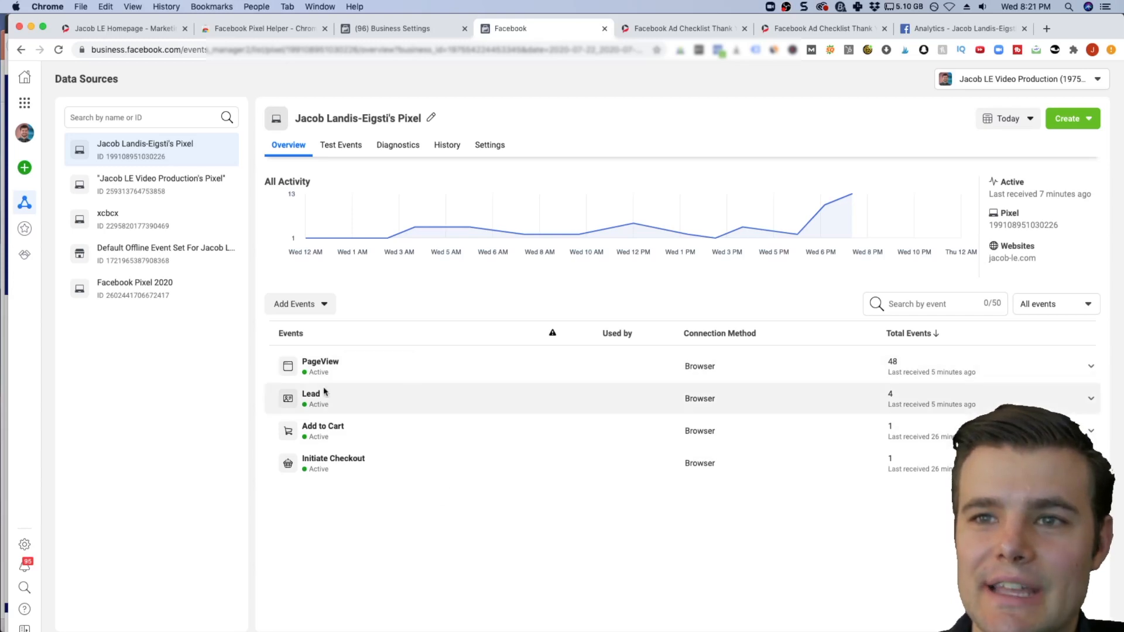
{"action": "left_click", "coordinate": [393, 401]}
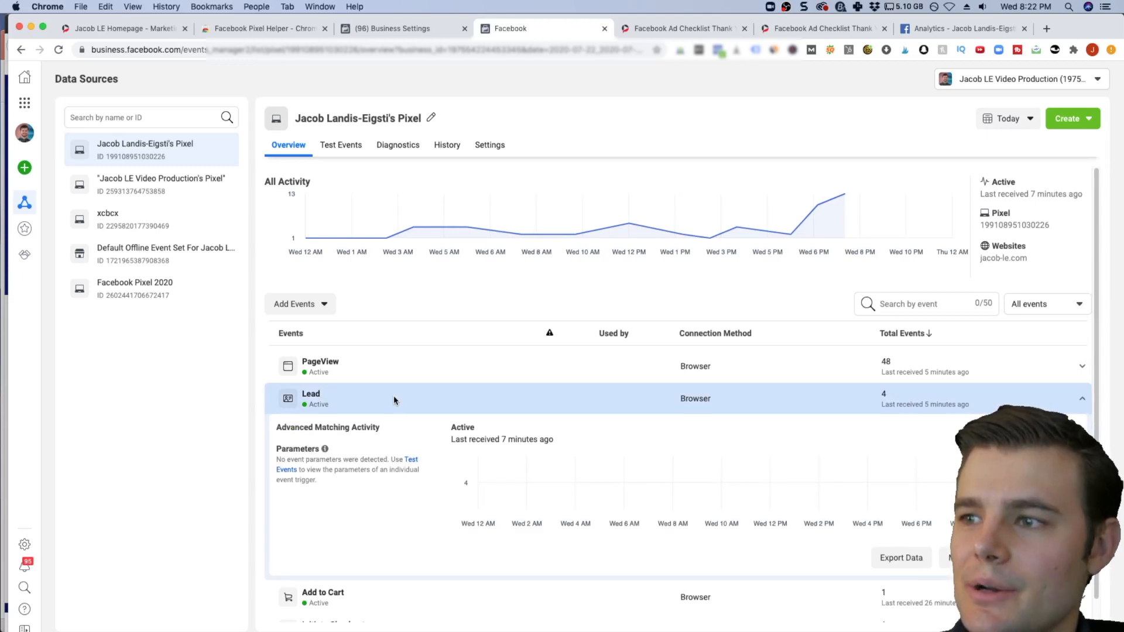
{"action": "left_click", "coordinate": [1042, 558]}
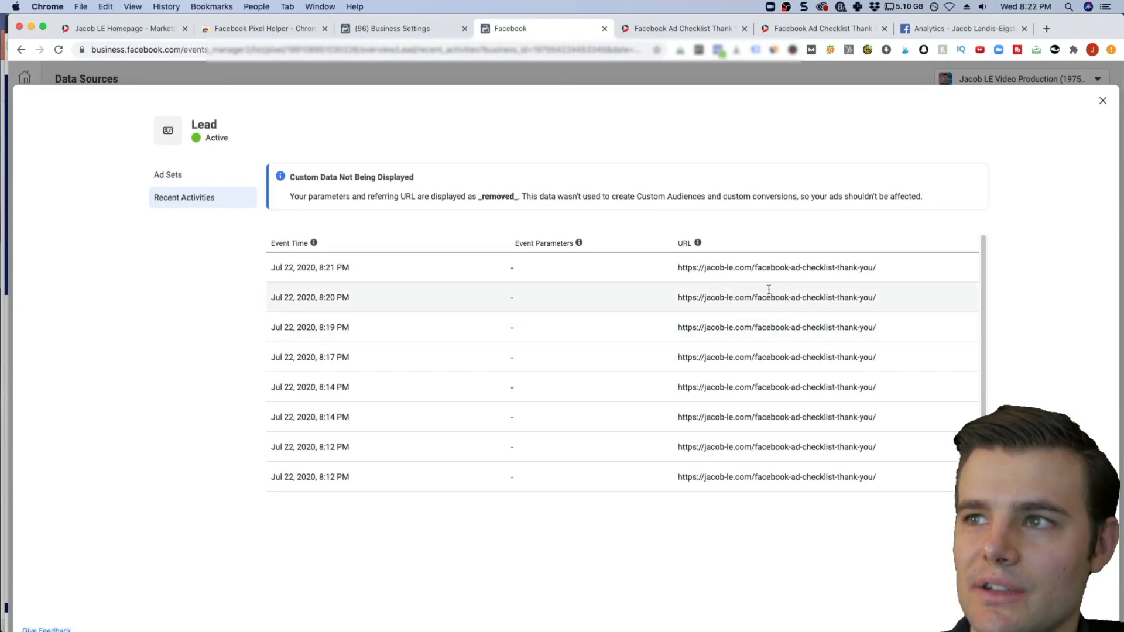
{"action": "scroll", "coordinate": [714, 298], "scroll_direction": "down", "scroll_amount": 1}
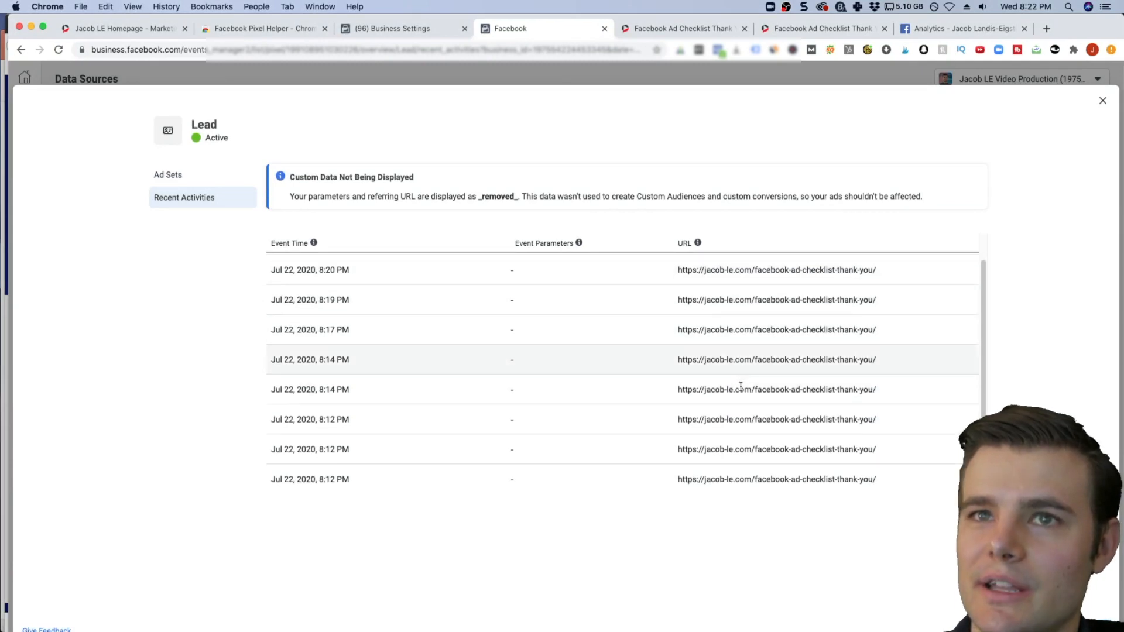
{"action": "scroll", "coordinate": [740, 387], "scroll_direction": "up", "scroll_amount": 1}
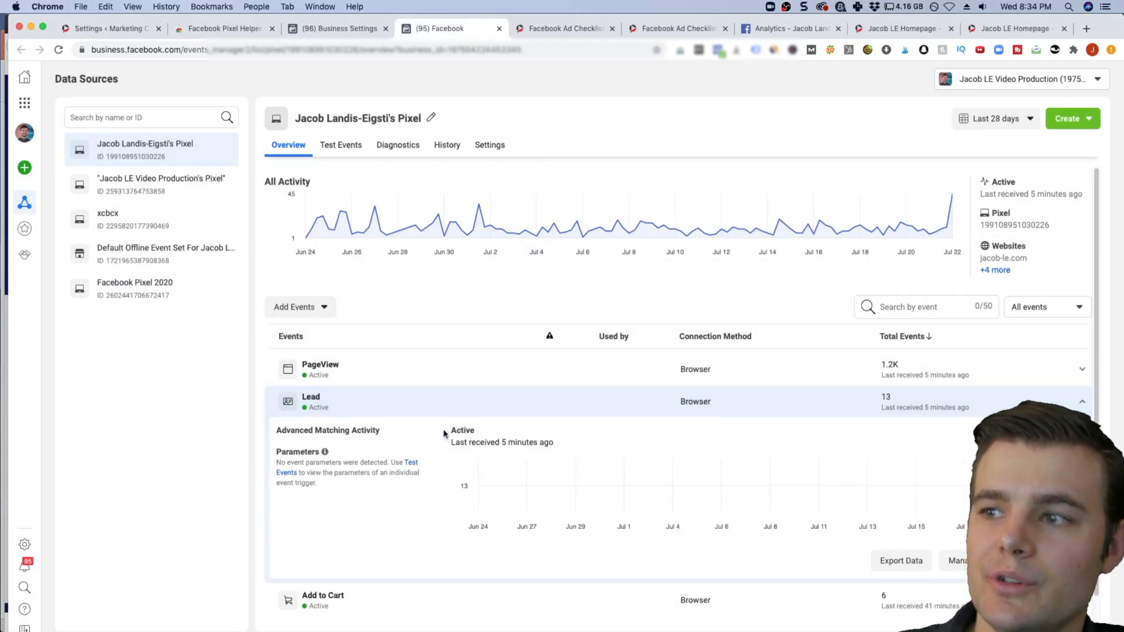
{"action": "left_click", "coordinate": [954, 560]}
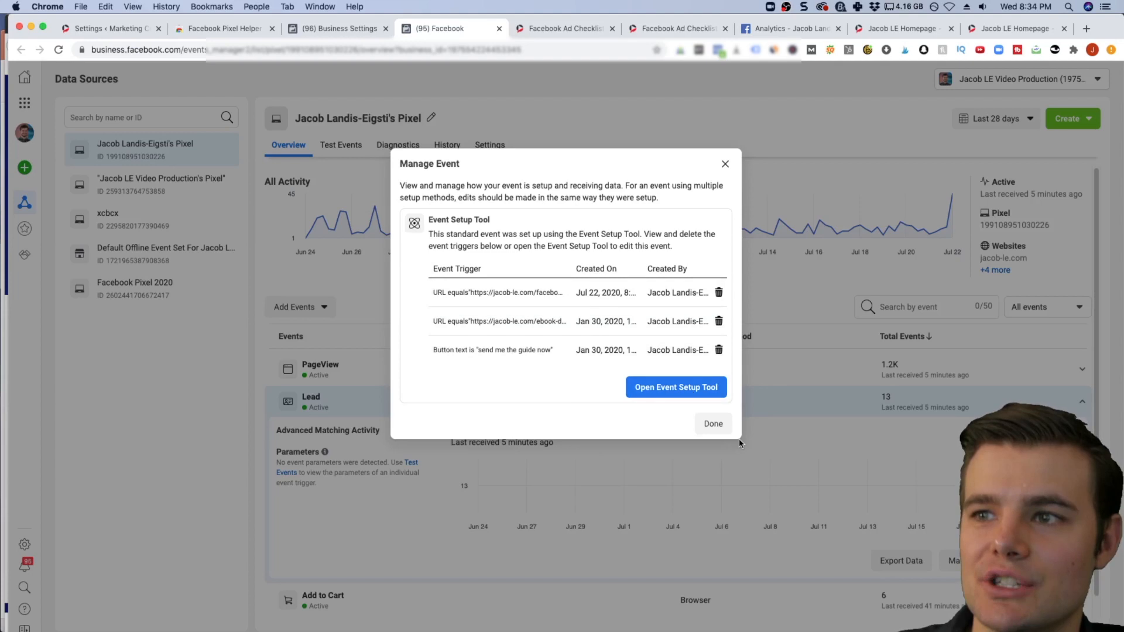
{"action": "left_click", "coordinate": [712, 421]}
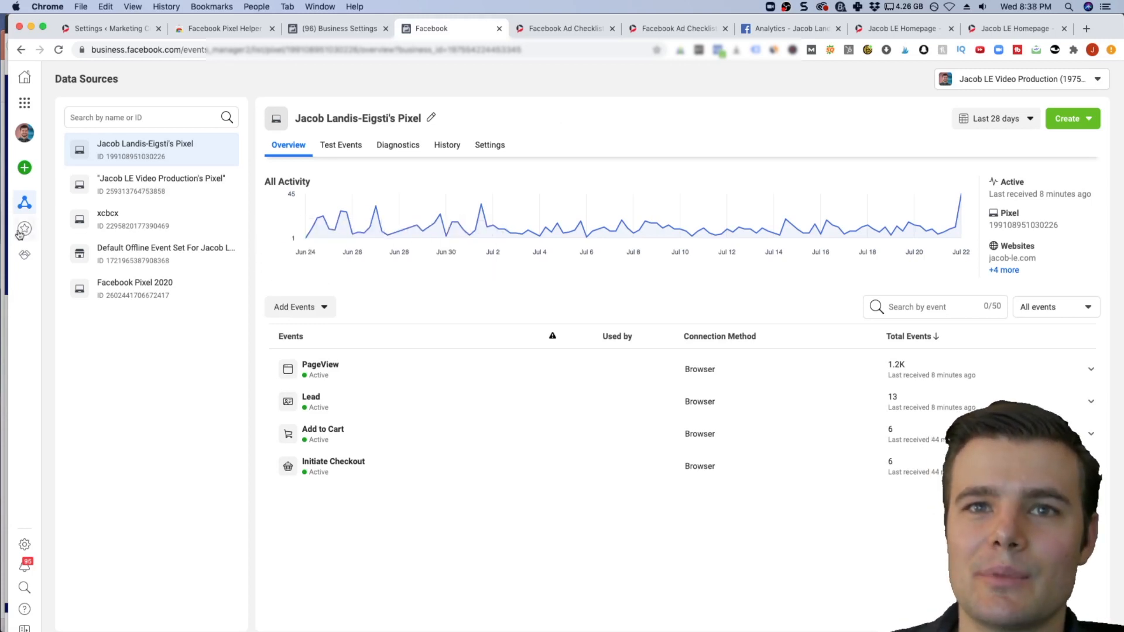
Step: Create a custom conversion named High Ticket for all URL traffic where the URL contains jacob-le.com/facebook-ad-checklist-thank-you
{"action": "mouse_move", "coordinate": [83, 105]}
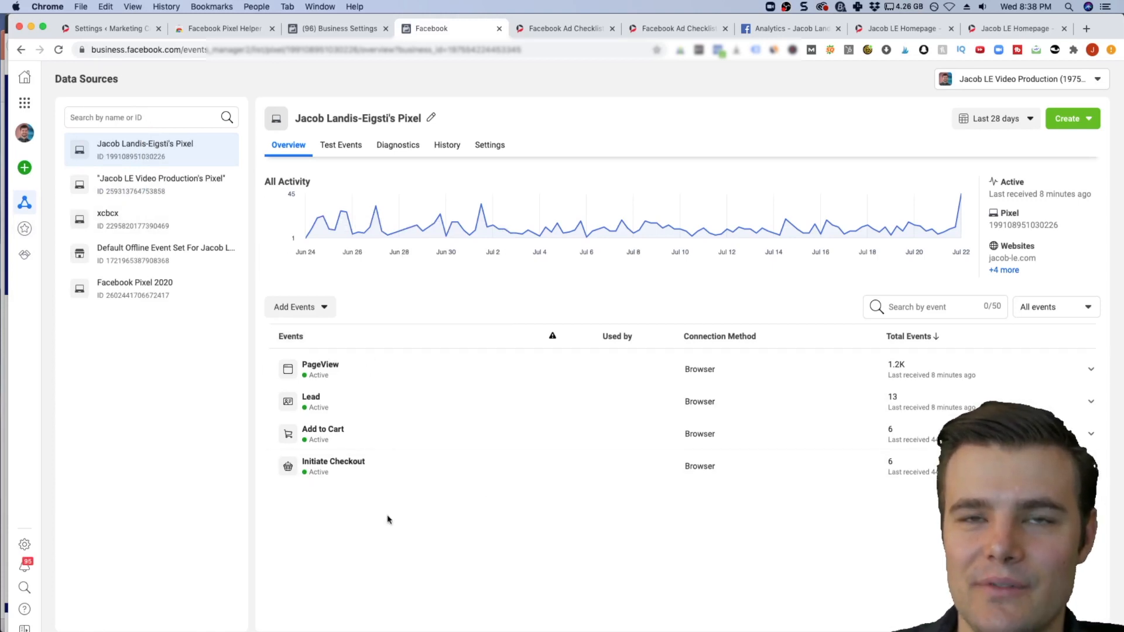
{"action": "left_click", "coordinate": [28, 231]}
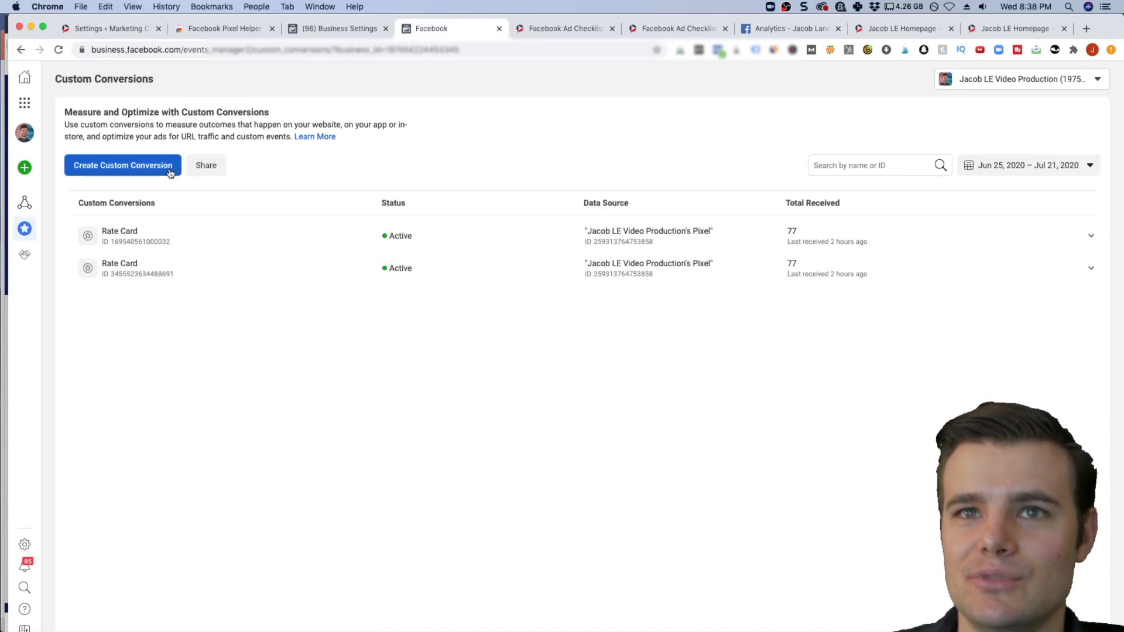
{"action": "left_click", "coordinate": [170, 170]}
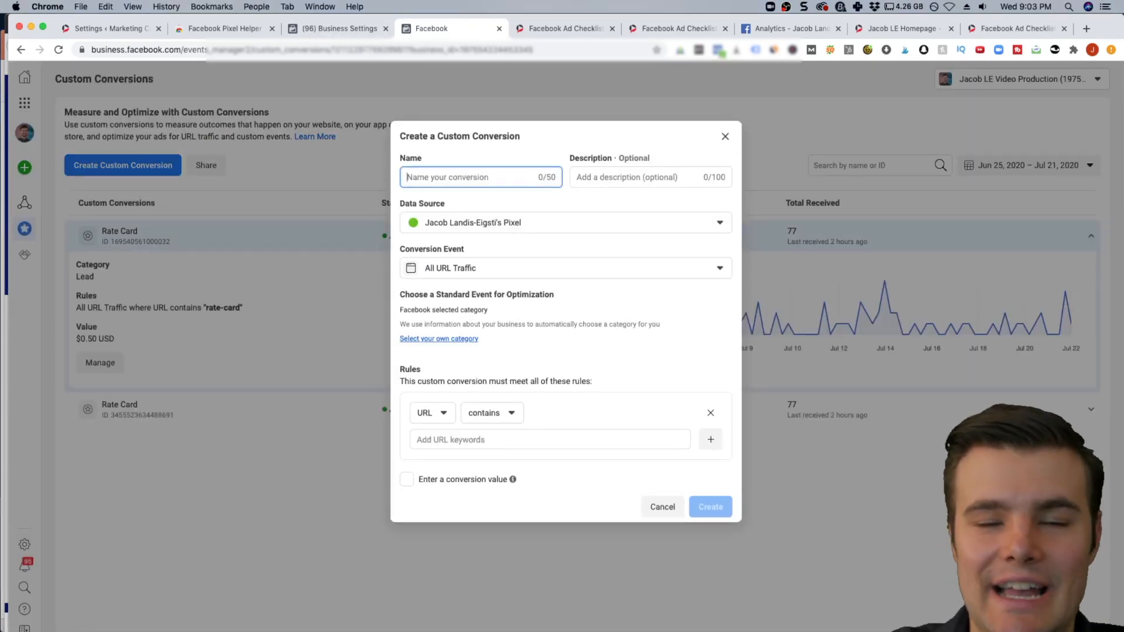
{"action": "type", "text": "High Ticket"}
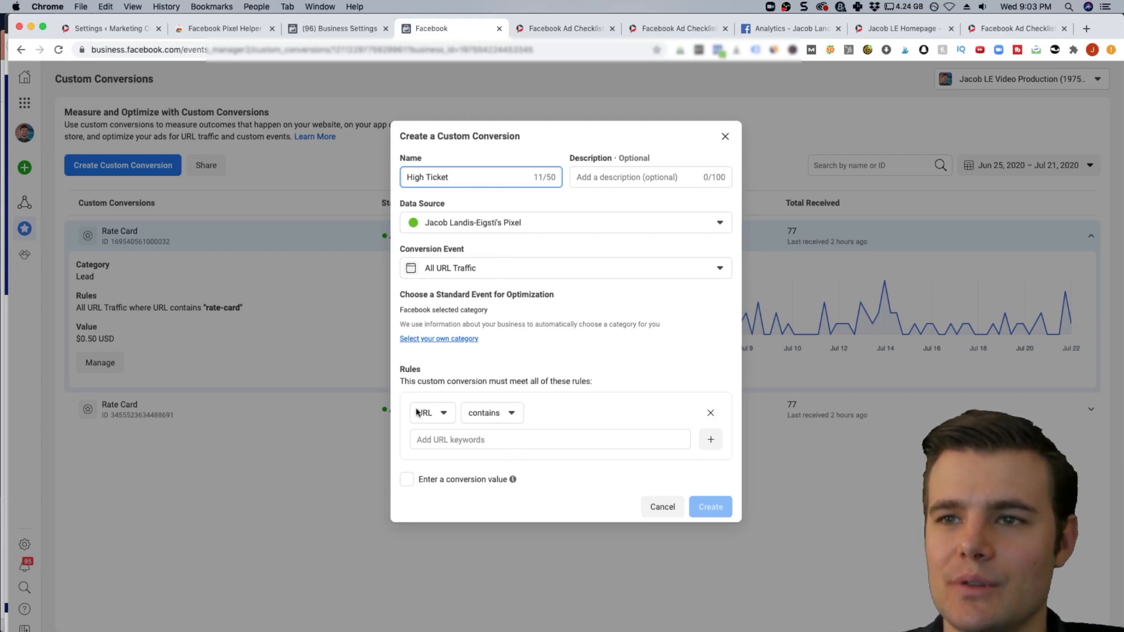
{"action": "left_click", "coordinate": [434, 440]}
{"action": "left_click", "coordinate": [480, 440]}
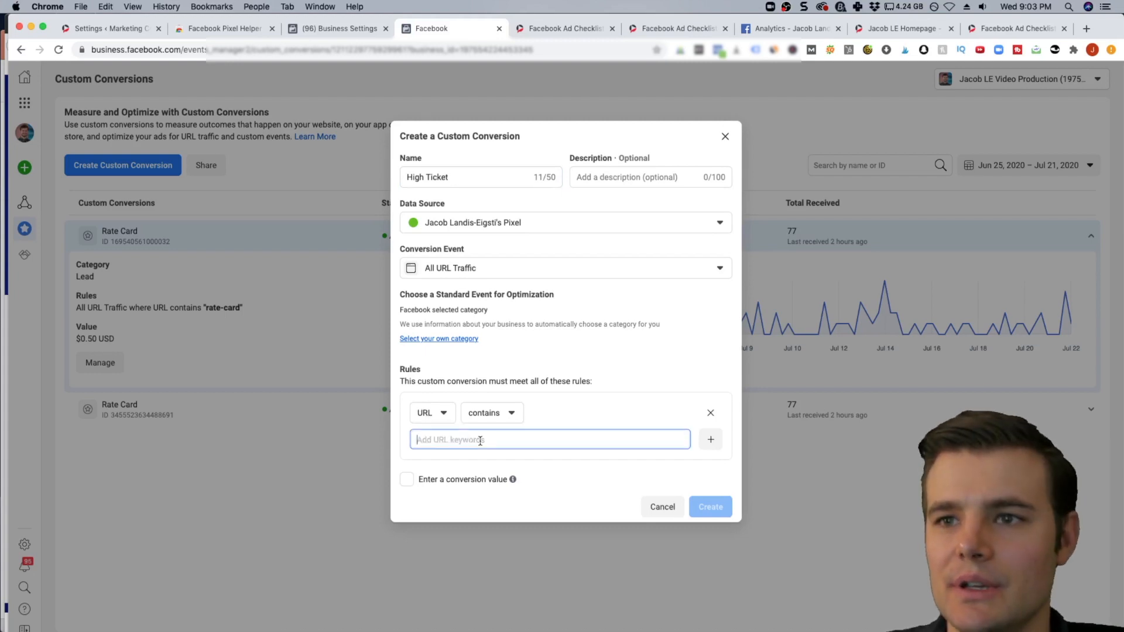
{"action": "type", "text": "jacob-le.com/facebook-ad-checklist-thank-you"}
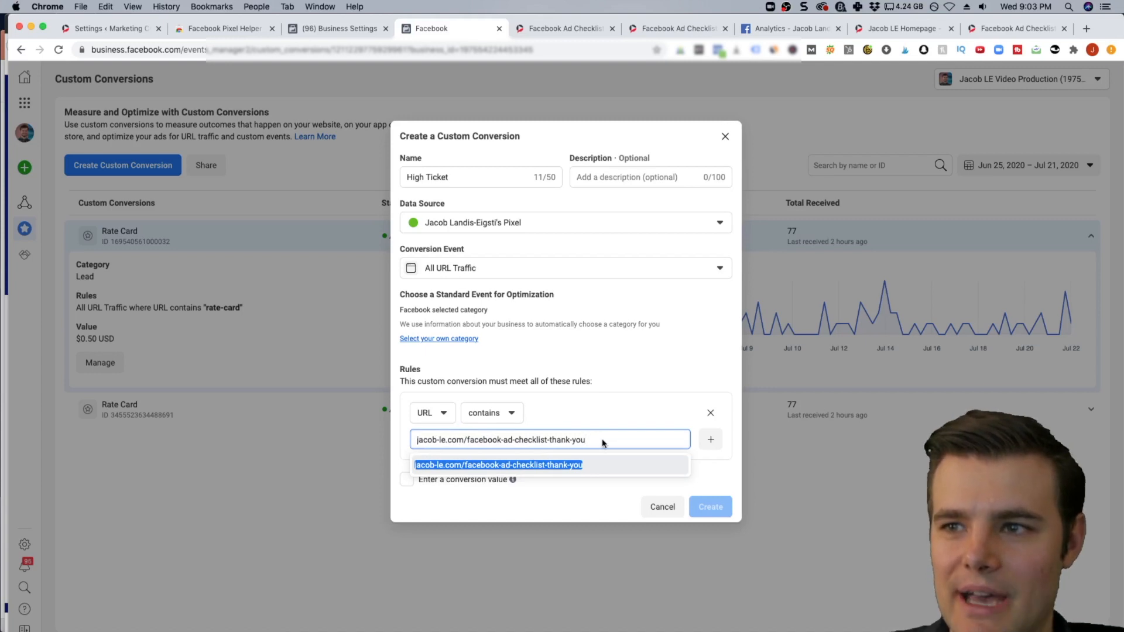
{"action": "key", "text": "Return"}
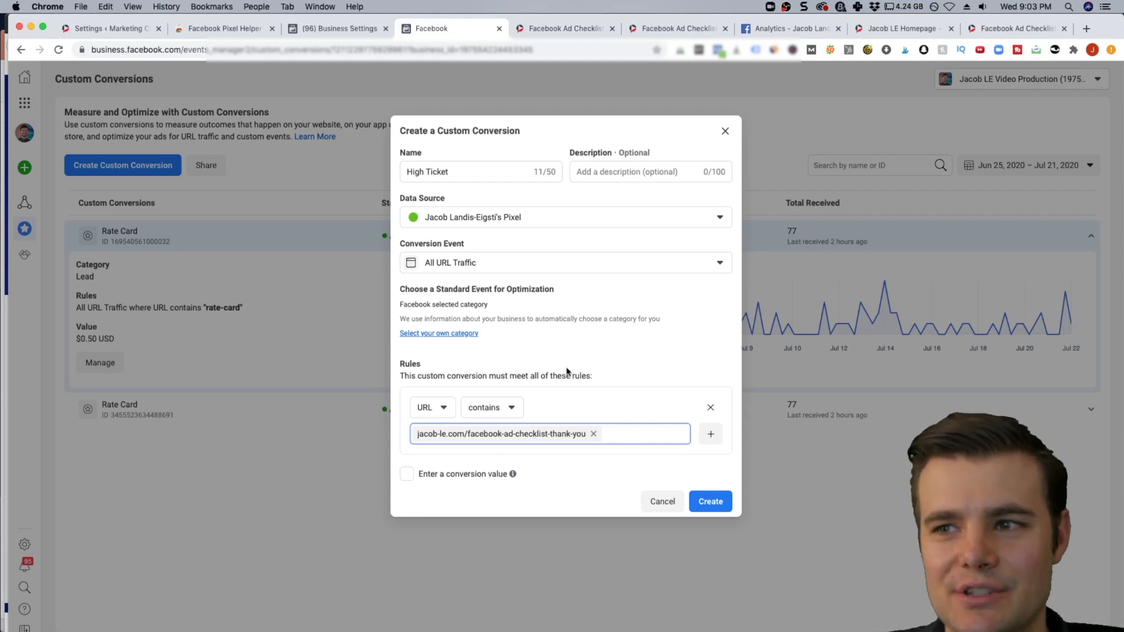
{"action": "left_click", "coordinate": [710, 503]}
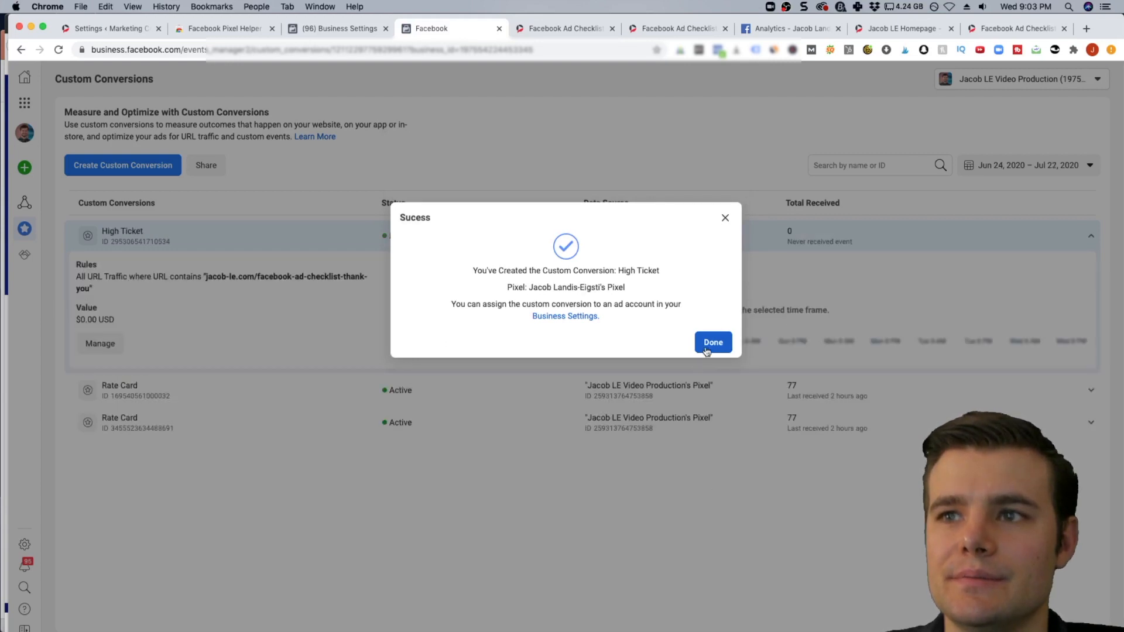
{"action": "left_click", "coordinate": [713, 343]}
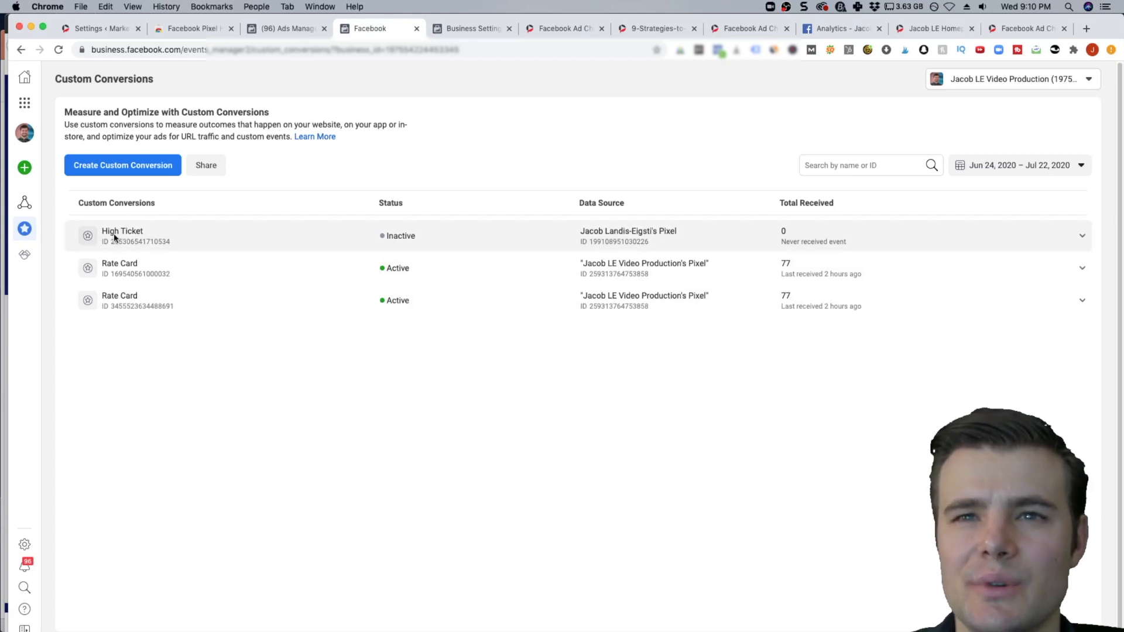
Step: Connect the first listed ad account to the High Ticket custom conversion as an asset in Business Settings
{"action": "left_click", "coordinate": [196, 168]}
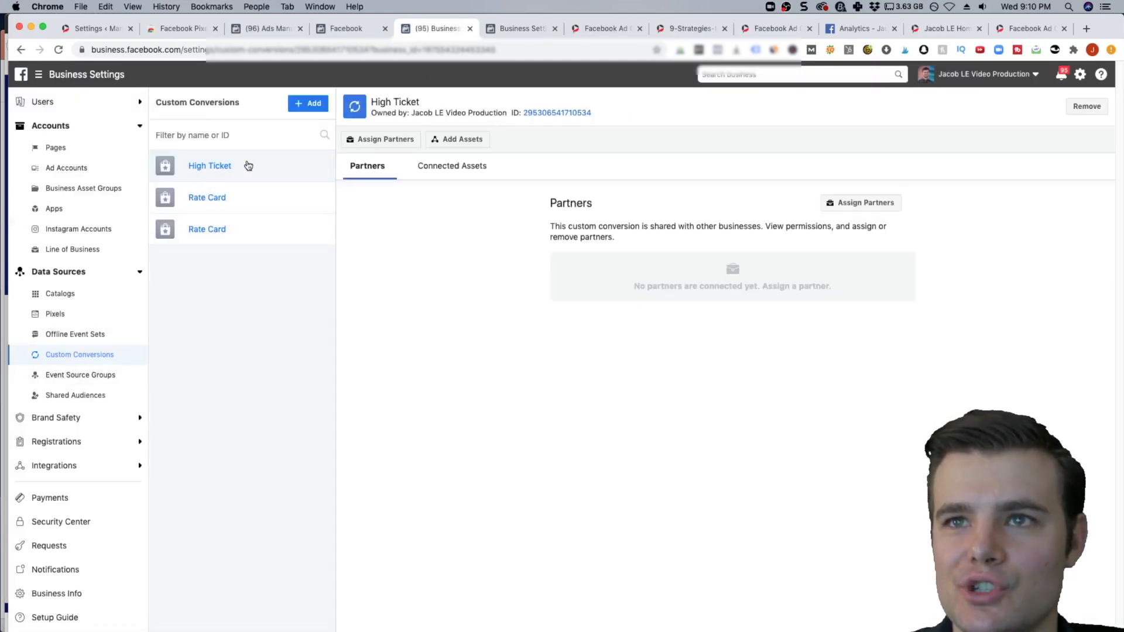
{"action": "left_click", "coordinate": [468, 168]}
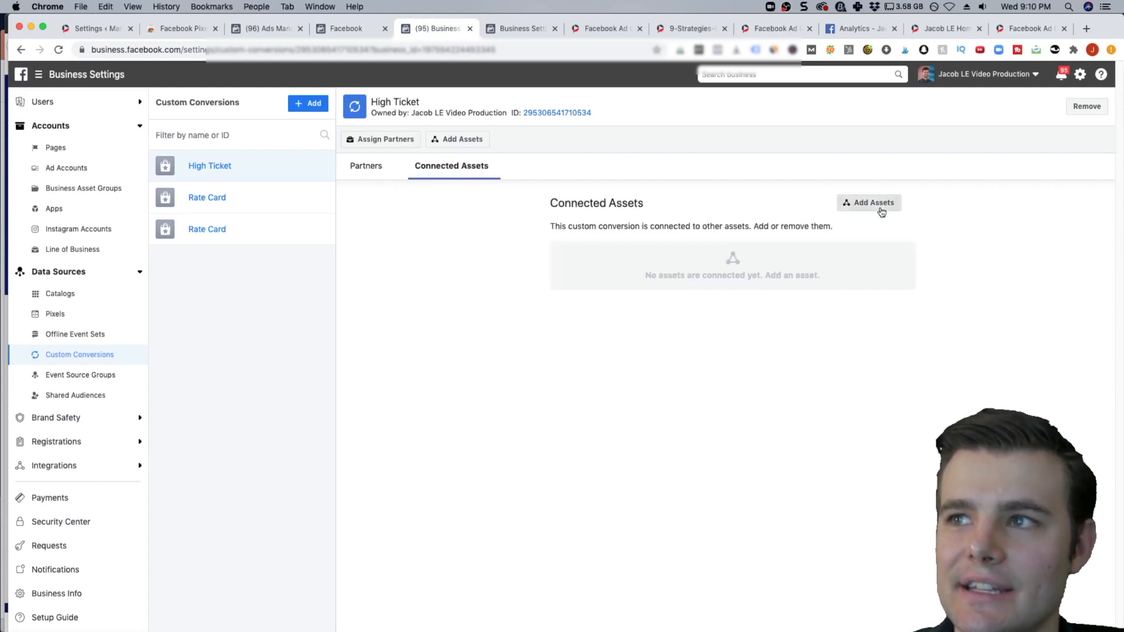
{"action": "left_click", "coordinate": [871, 204]}
{"action": "left_click", "coordinate": [609, 269]}
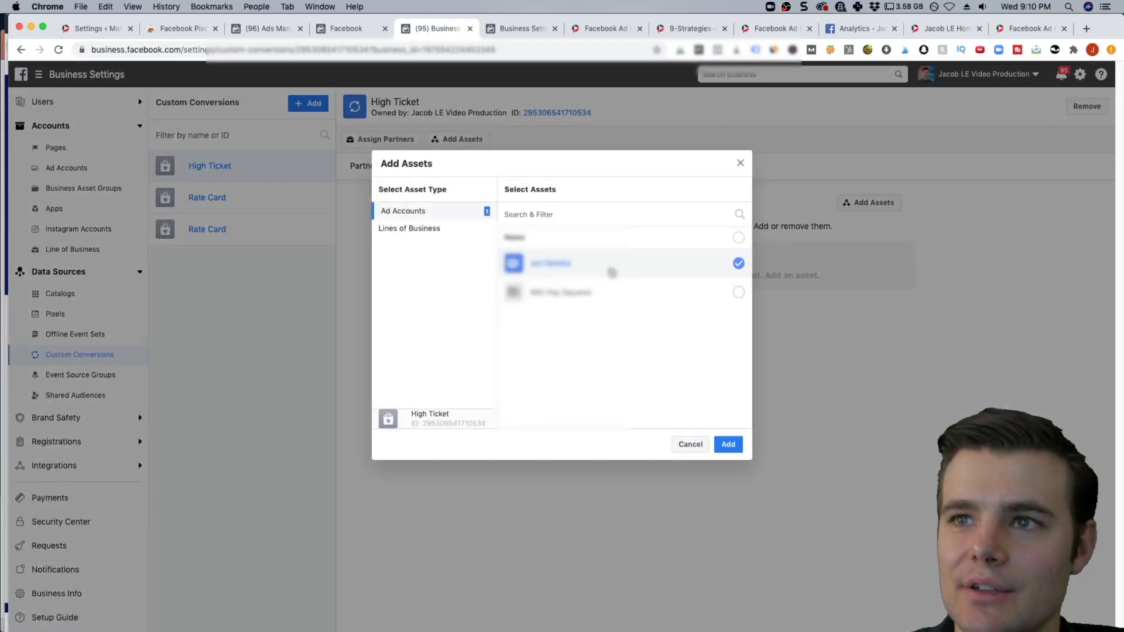
{"action": "left_click", "coordinate": [728, 446]}
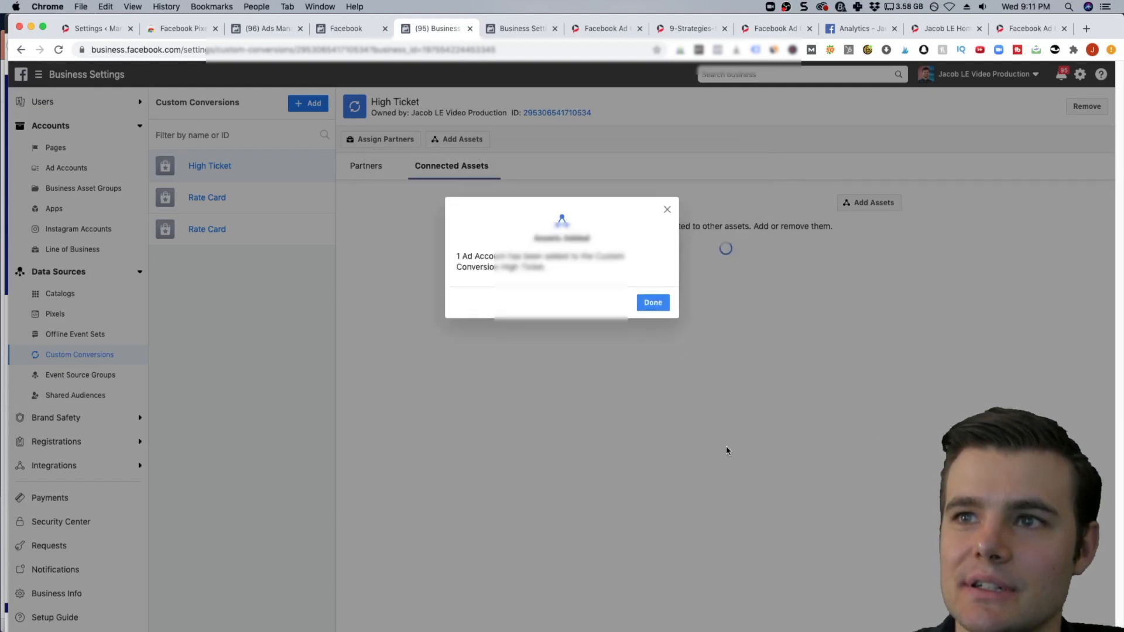
{"action": "left_click", "coordinate": [654, 304]}
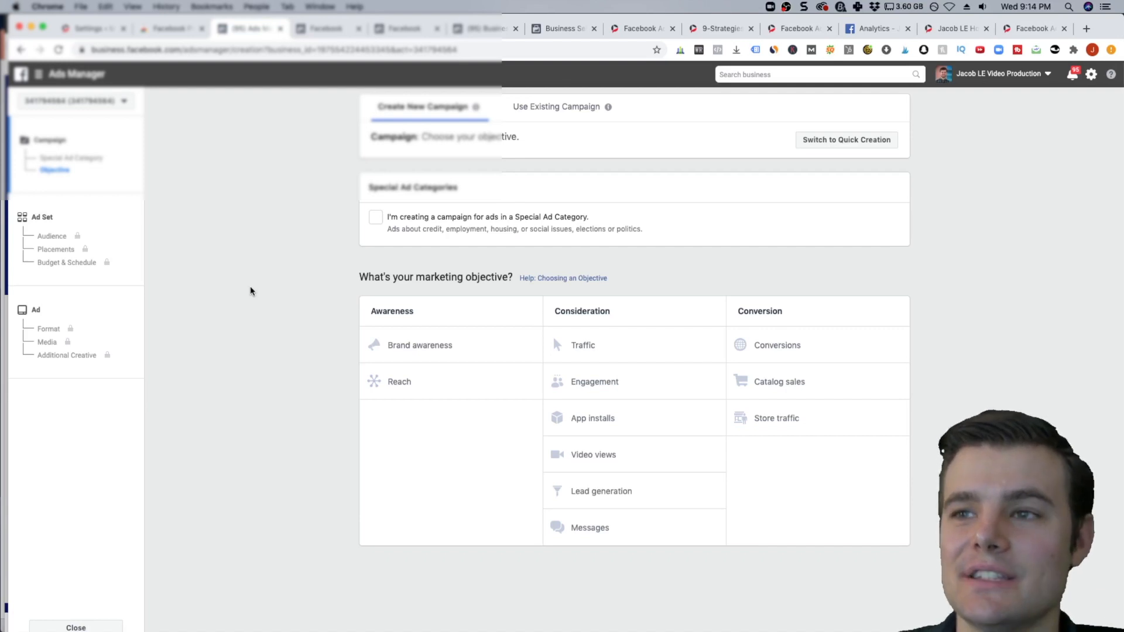
Step: Set the new campaign's marketing objective to Conversions and continue to the ad set with the default campaign name
{"action": "left_click", "coordinate": [815, 346]}
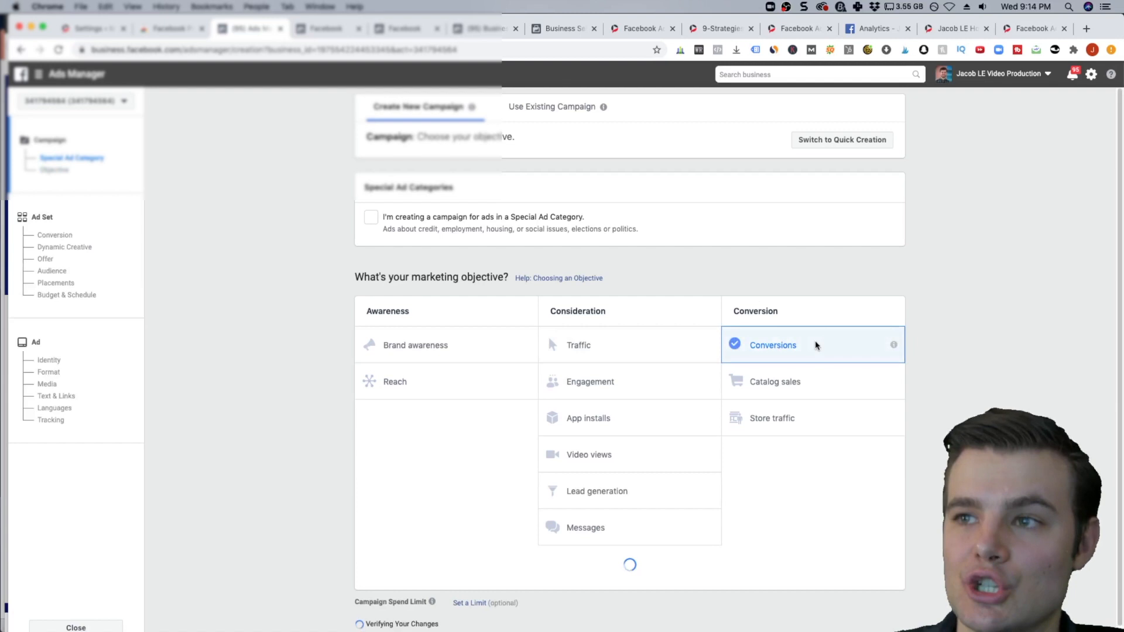
{"action": "scroll", "coordinate": [816, 345], "scroll_direction": "down", "scroll_amount": 1}
{"action": "scroll", "coordinate": [810, 350], "scroll_direction": "down", "scroll_amount": 5}
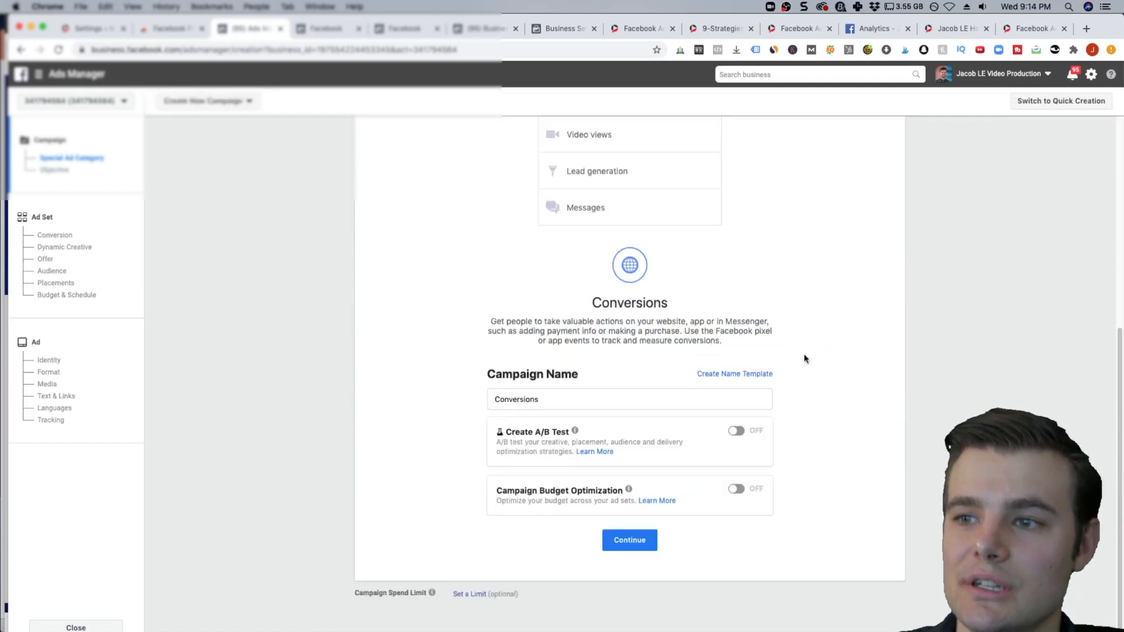
{"action": "left_click", "coordinate": [640, 548]}
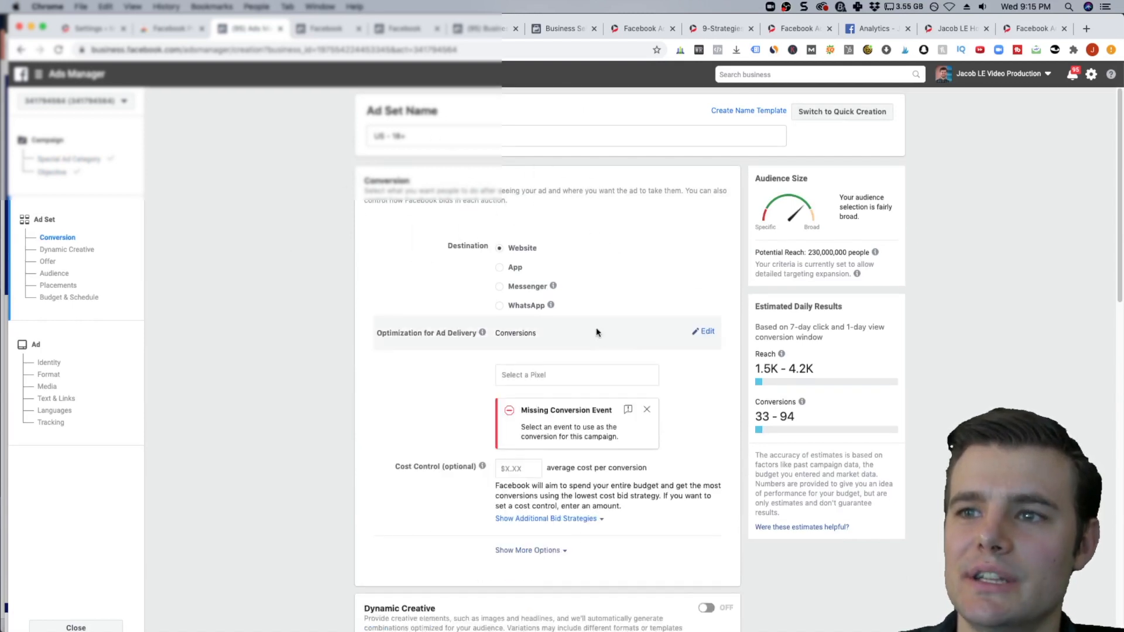
Step: Select the High Ticket conversion's pixel for the ad set, try High Ticket as the conversion event, and replace it with Lead
{"action": "left_click", "coordinate": [532, 373]}
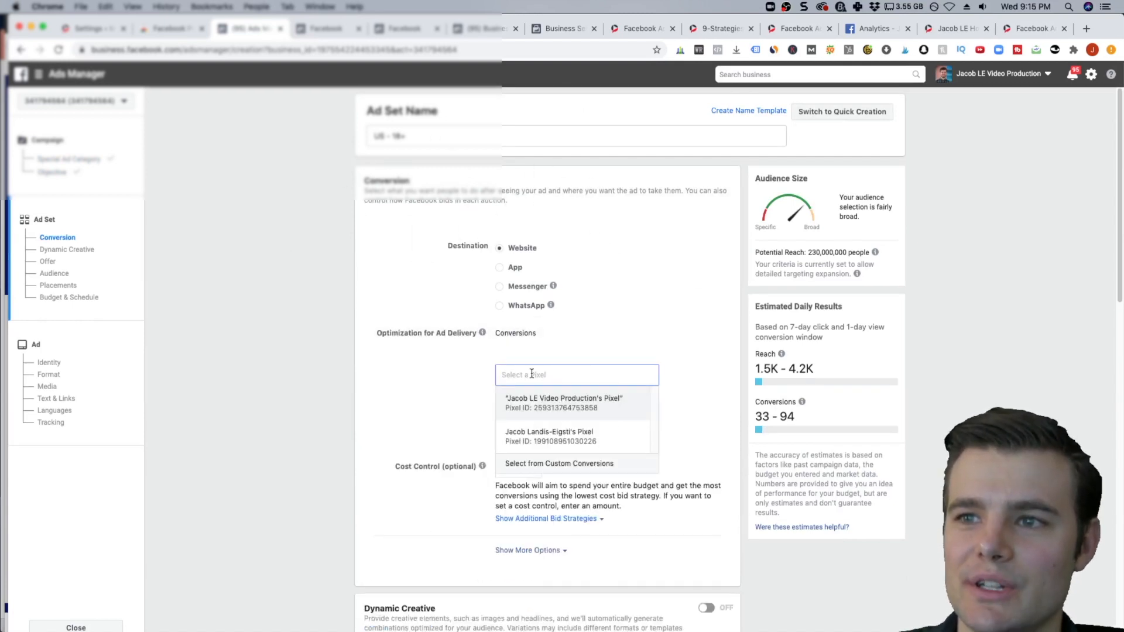
{"action": "left_click", "coordinate": [532, 434]}
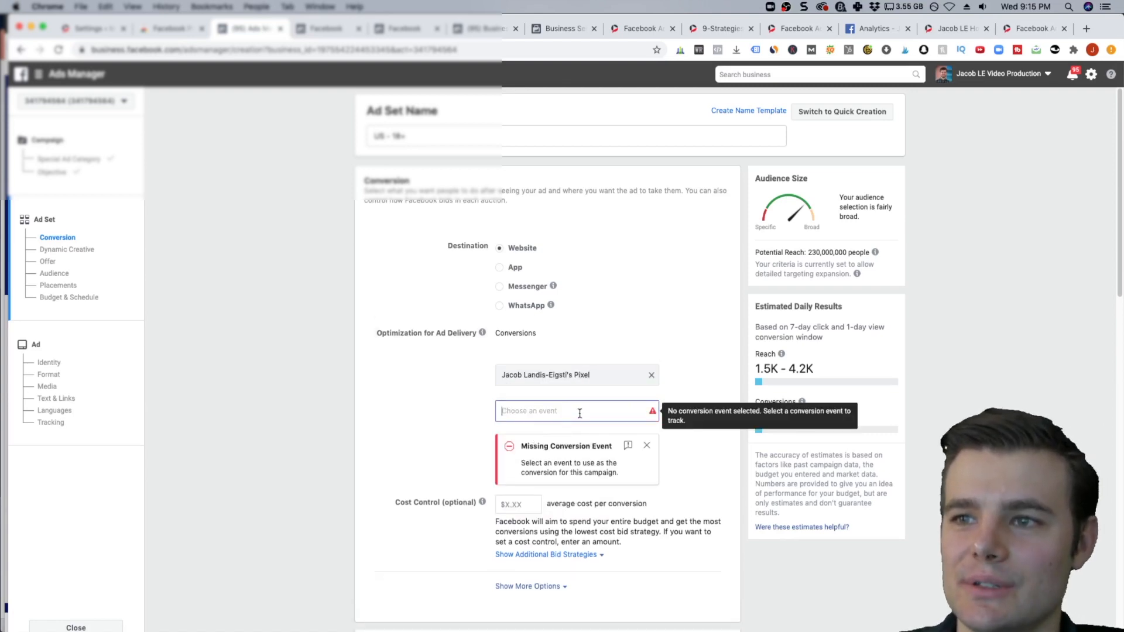
{"action": "left_click", "coordinate": [580, 414]}
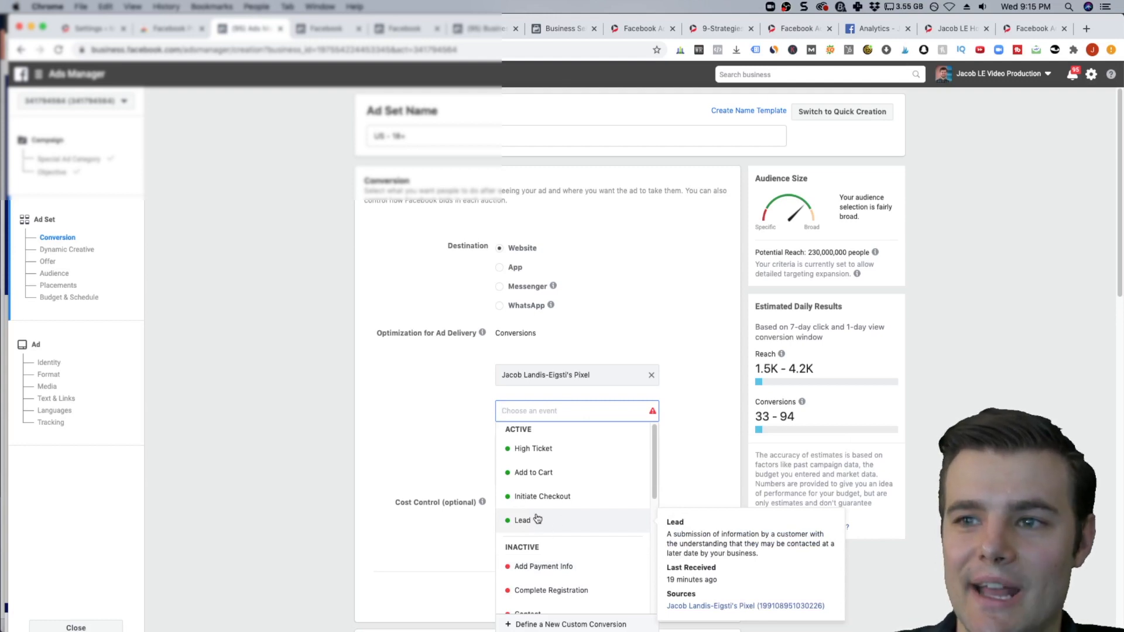
{"action": "left_click", "coordinate": [546, 450]}
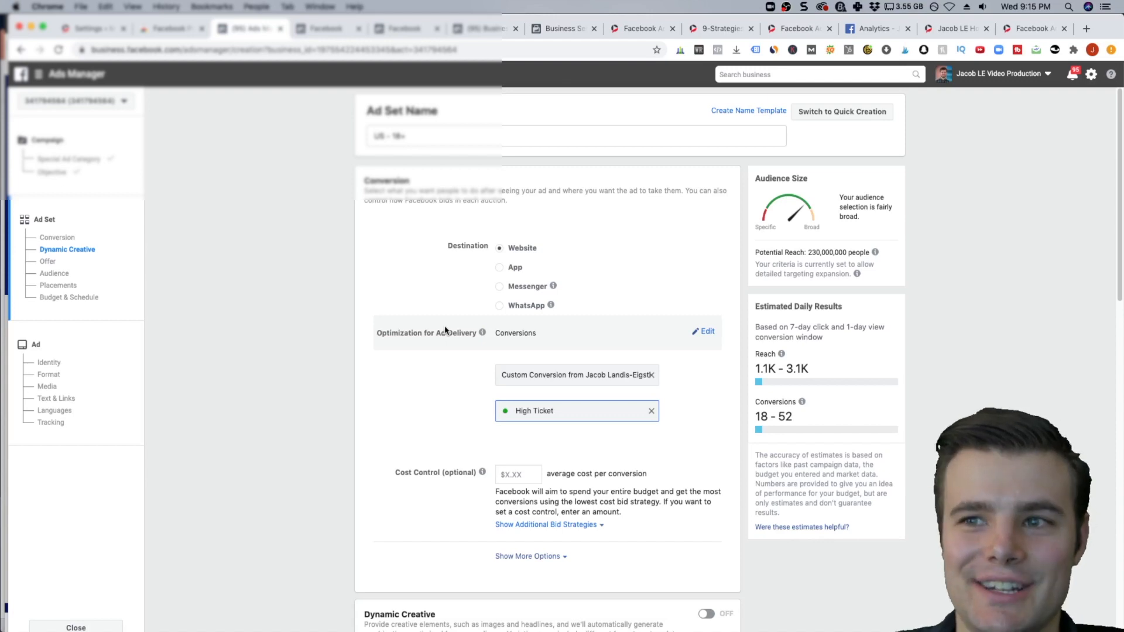
{"action": "left_click", "coordinate": [651, 412]}
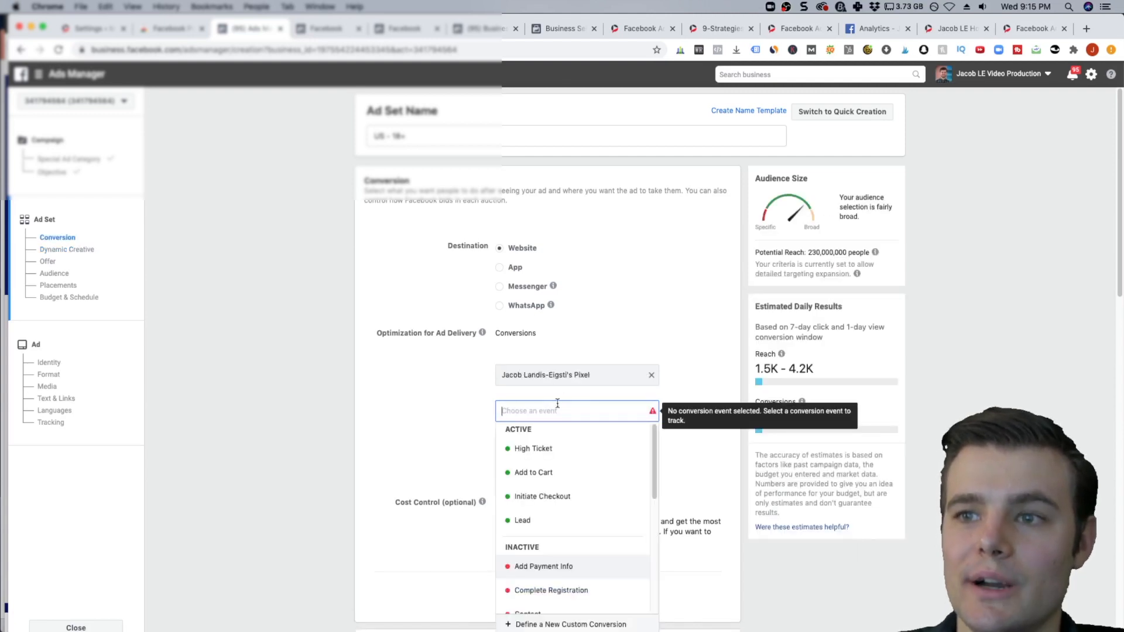
{"action": "left_click", "coordinate": [551, 519]}
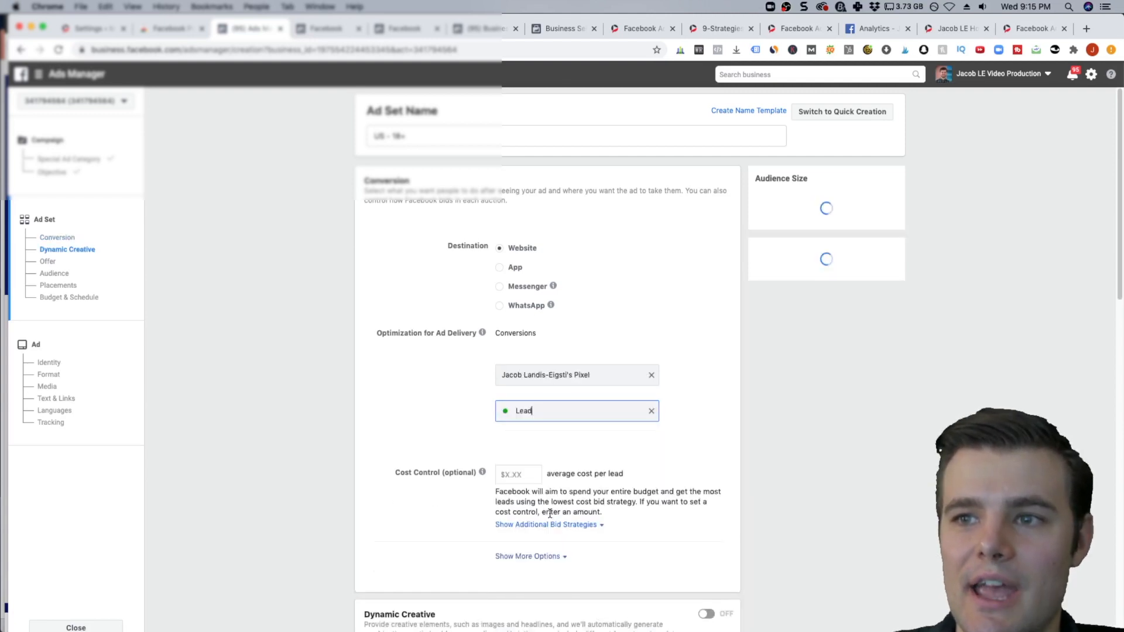